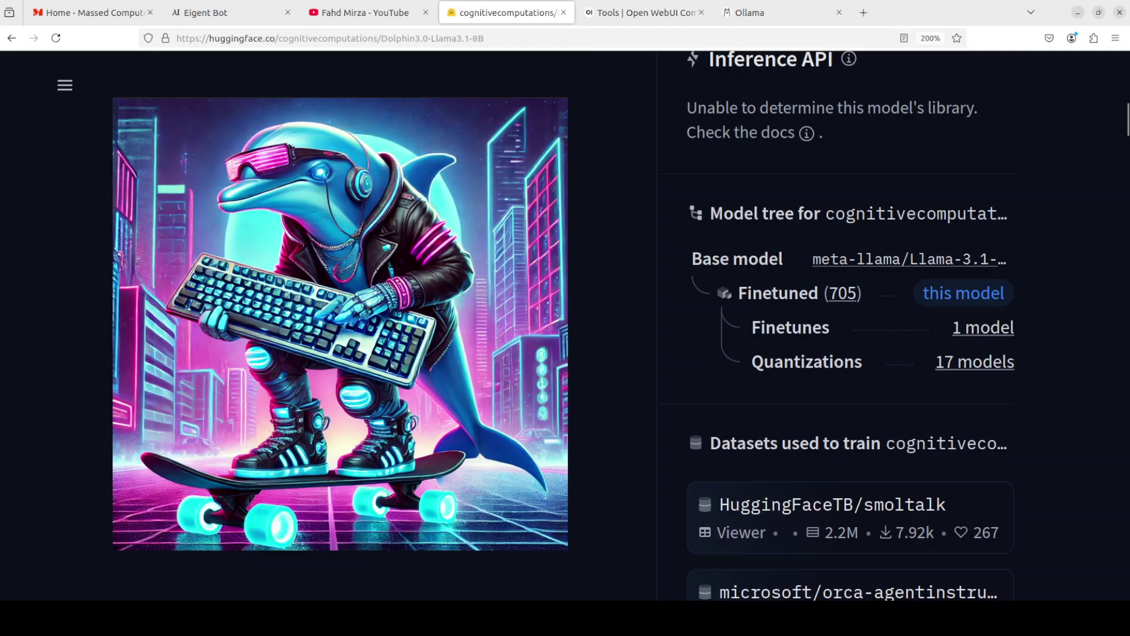
Step: Cycle through the YouTube, Ollama and Open WebUI Tools tabs, ending on YouTube's dolphin 3 results
left_click(380, 14)
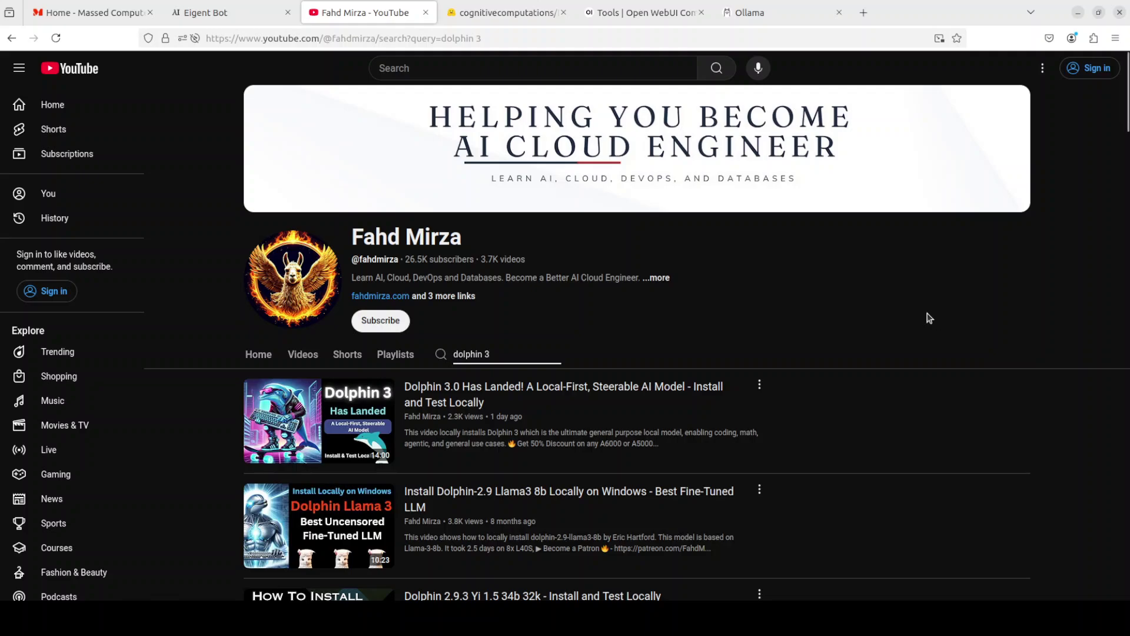
left_click(801, 25)
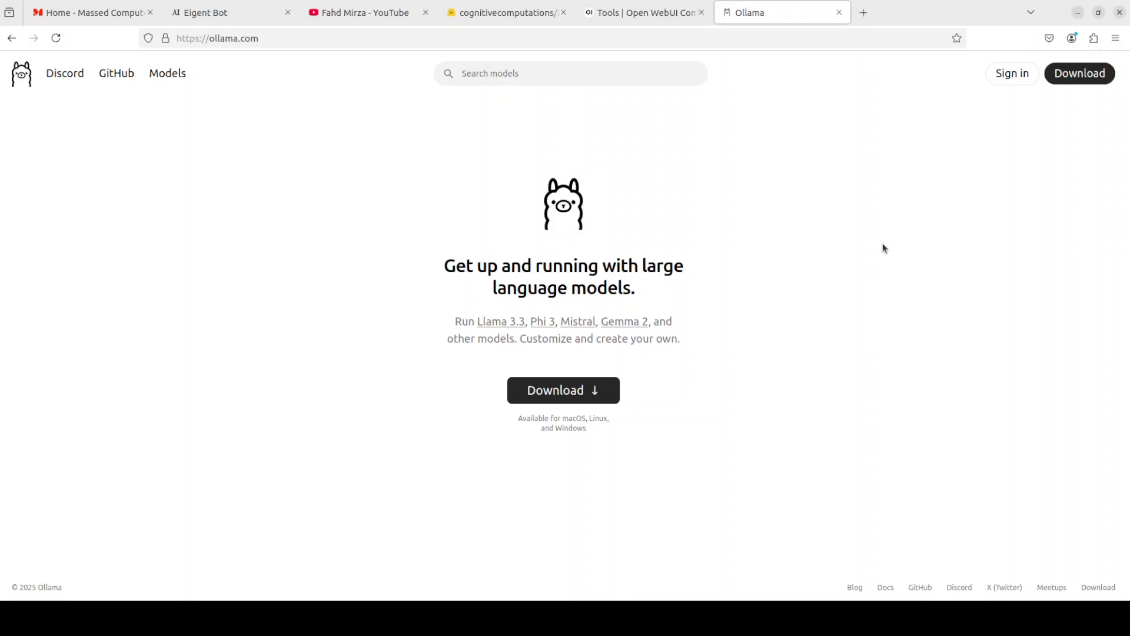
left_click(388, 22)
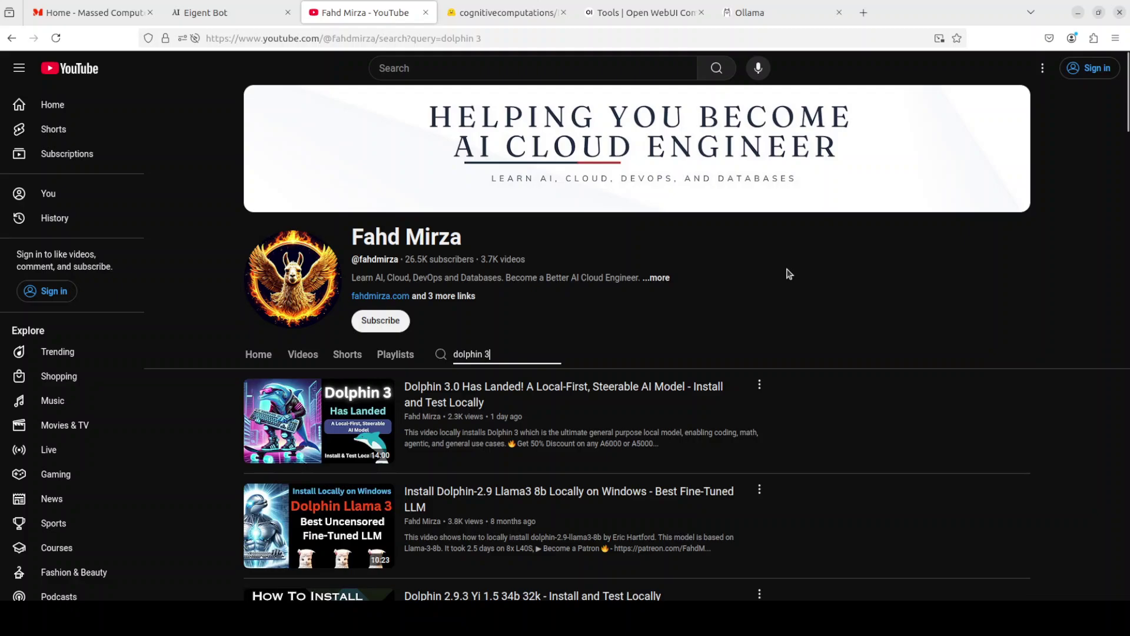
left_click(661, 24)
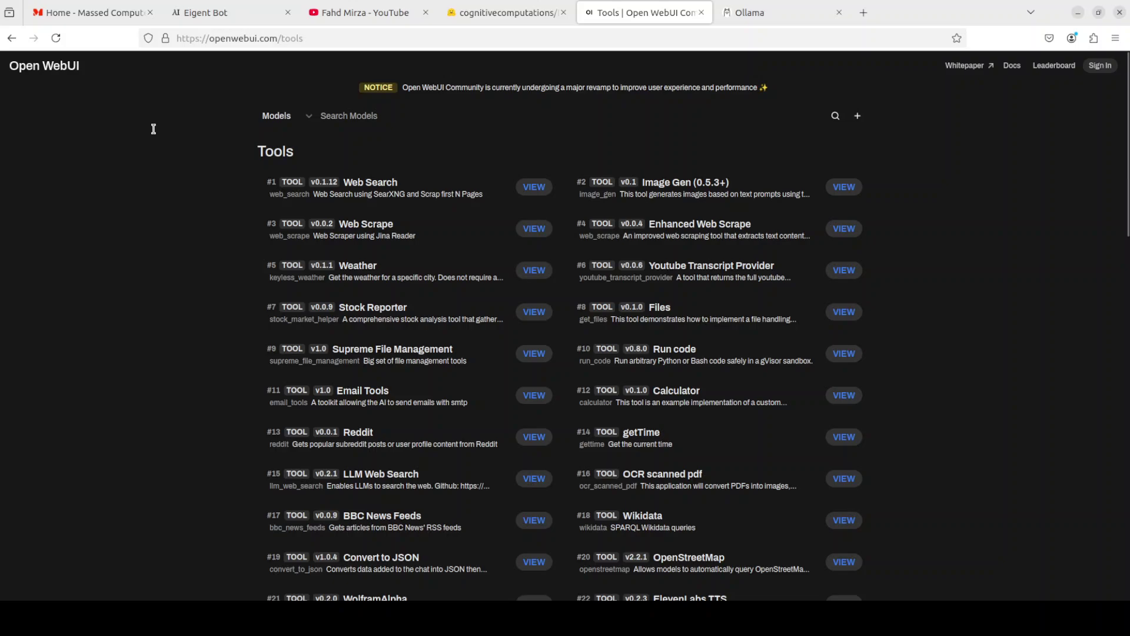
left_click(364, 18)
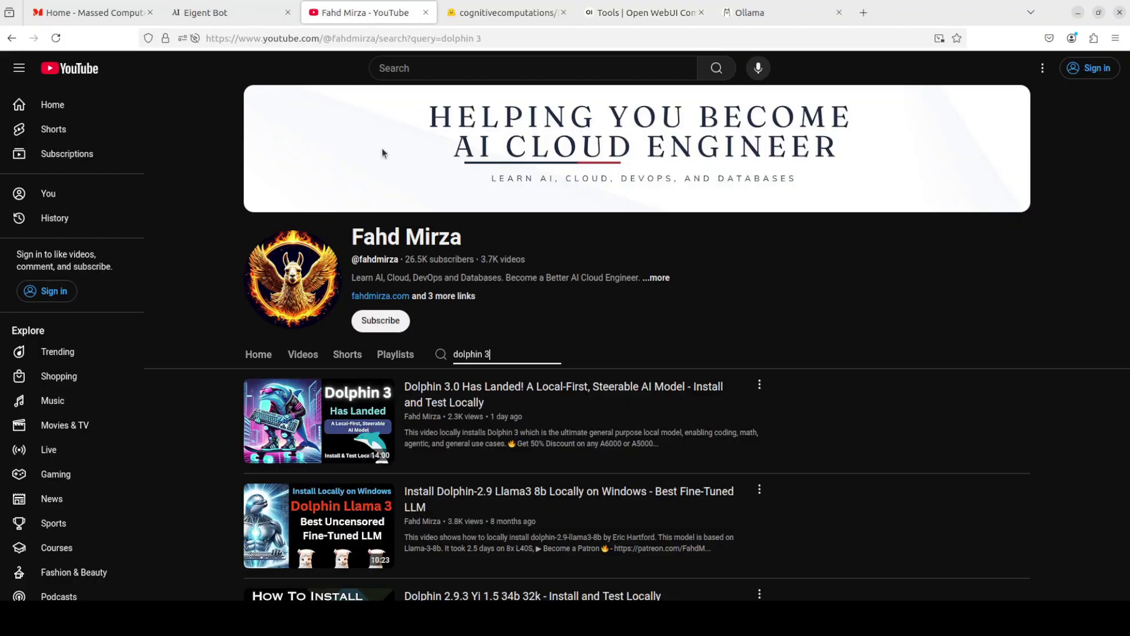
Step: Switch to the Eigent Bot tab to view its landing page
left_click(216, 15)
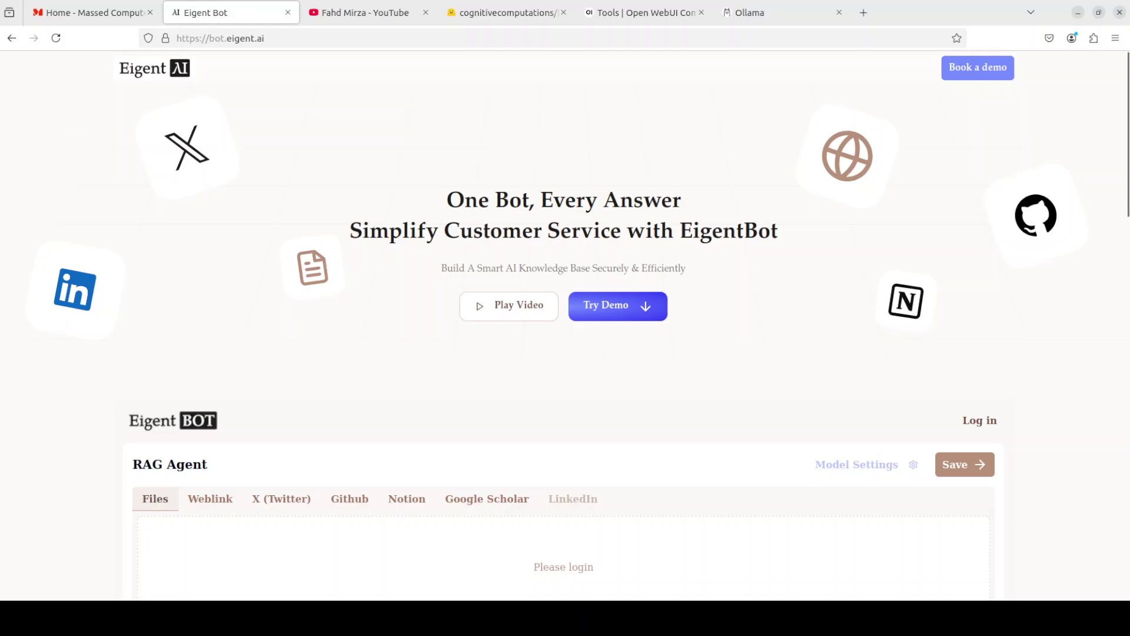
Step: Flip through the Hugging Face, YouTube and Ollama tabs, settling on the Open WebUI Tools list
left_click(511, 12)
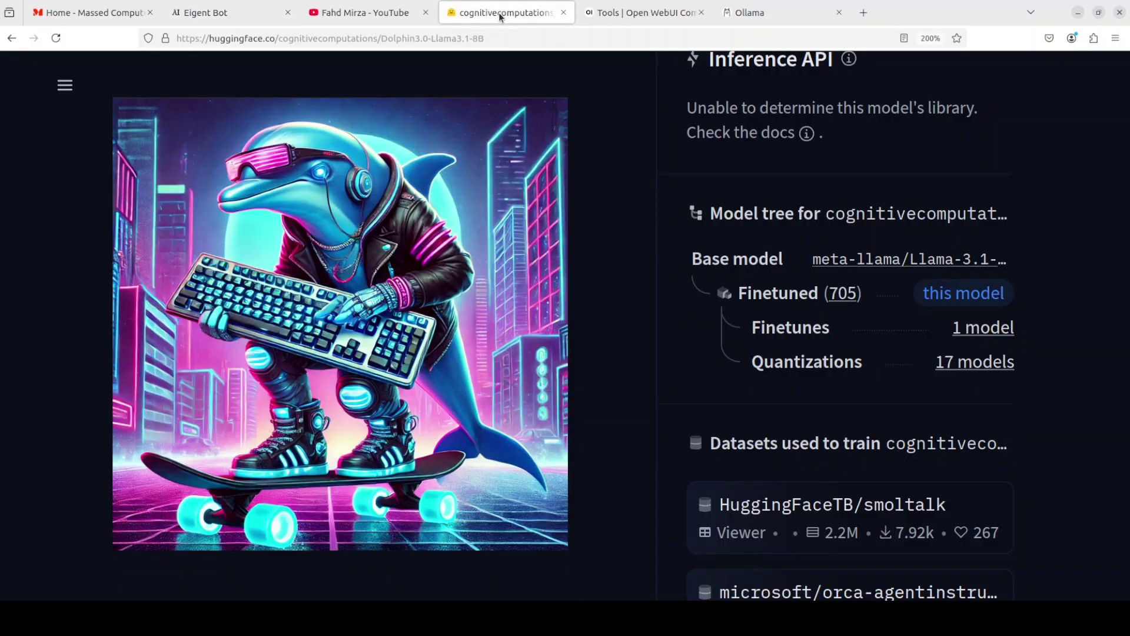
left_click(373, 13)
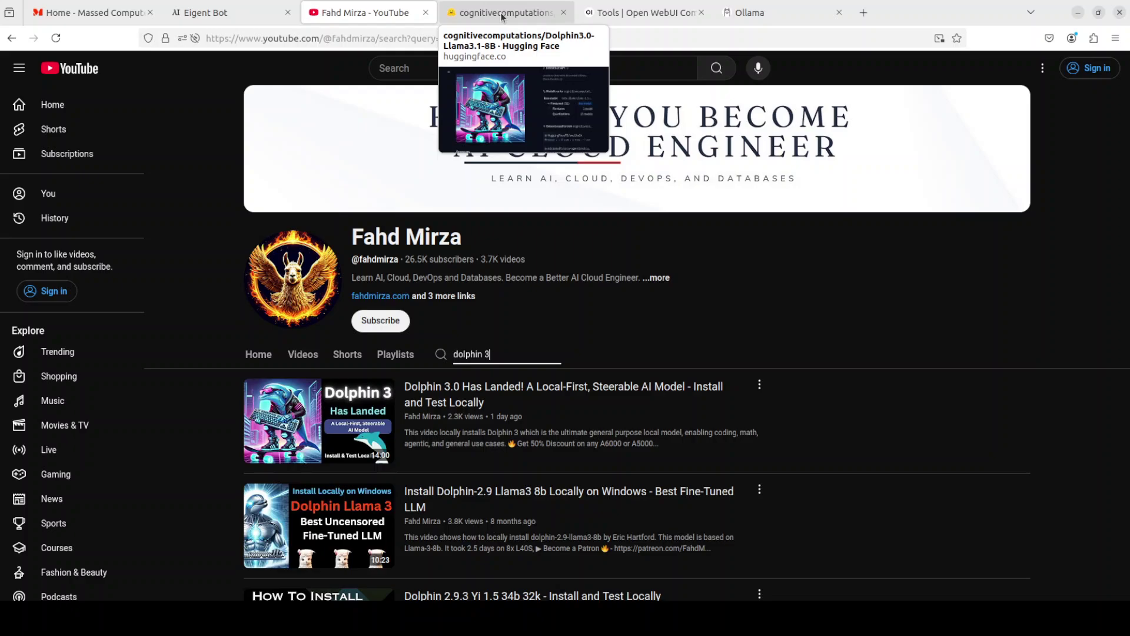
left_click(640, 14)
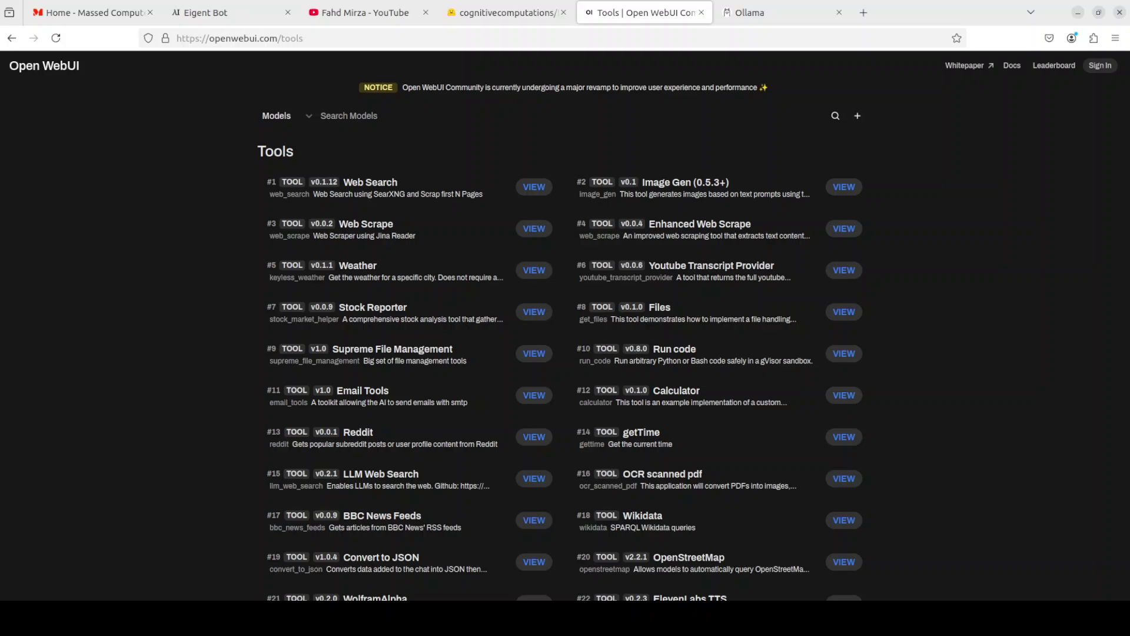
left_click(776, 17)
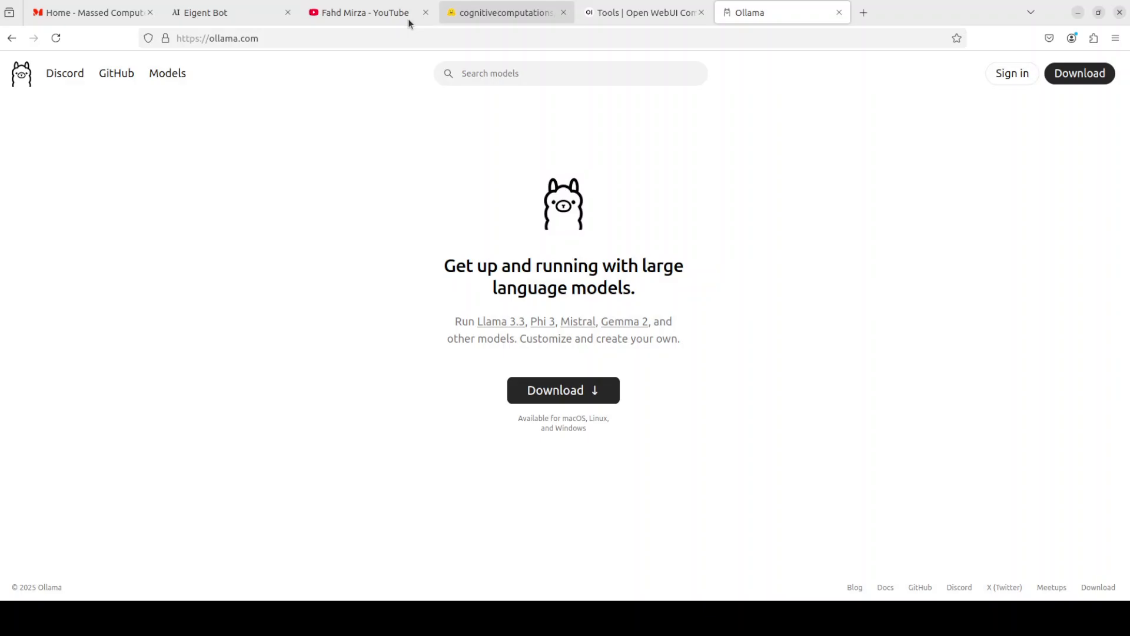
left_click(591, 18)
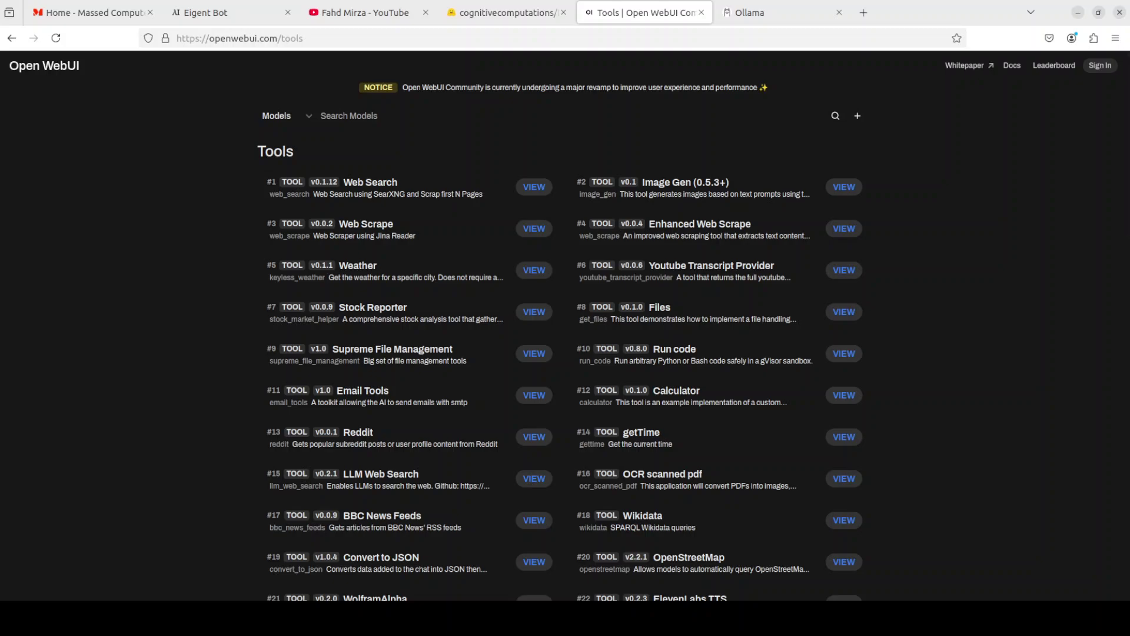
Step: Revisit the Dolphin3.0 model, Ollama and Tools pages, then return to YouTube's dolphin 3 results
left_click(506, 12)
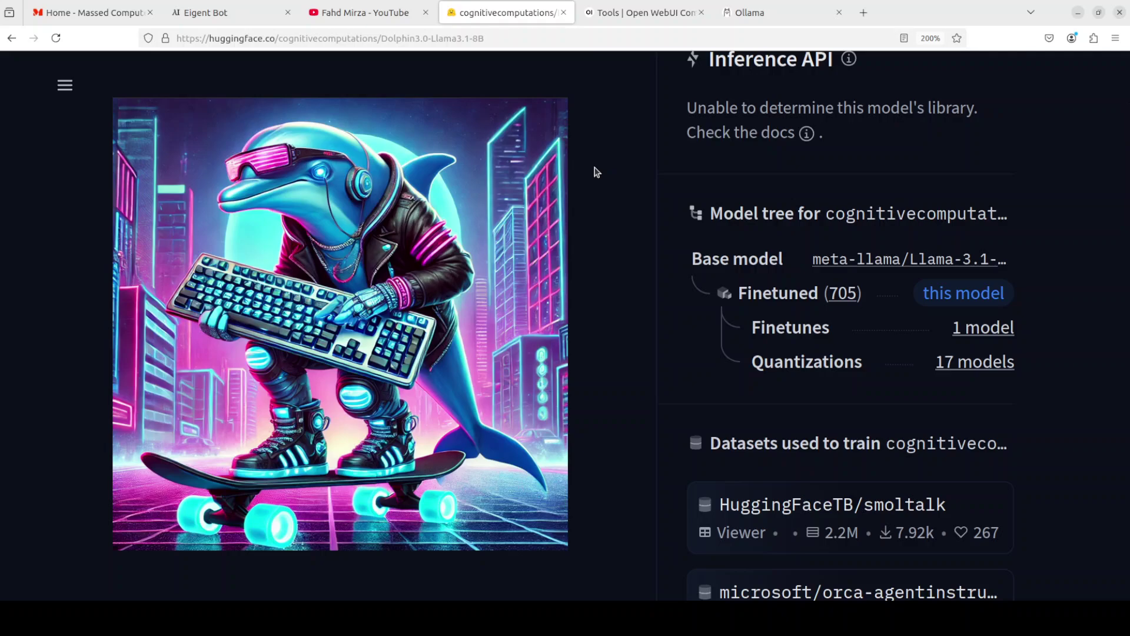
left_click(776, 10)
left_click(500, 12)
left_click(627, 13)
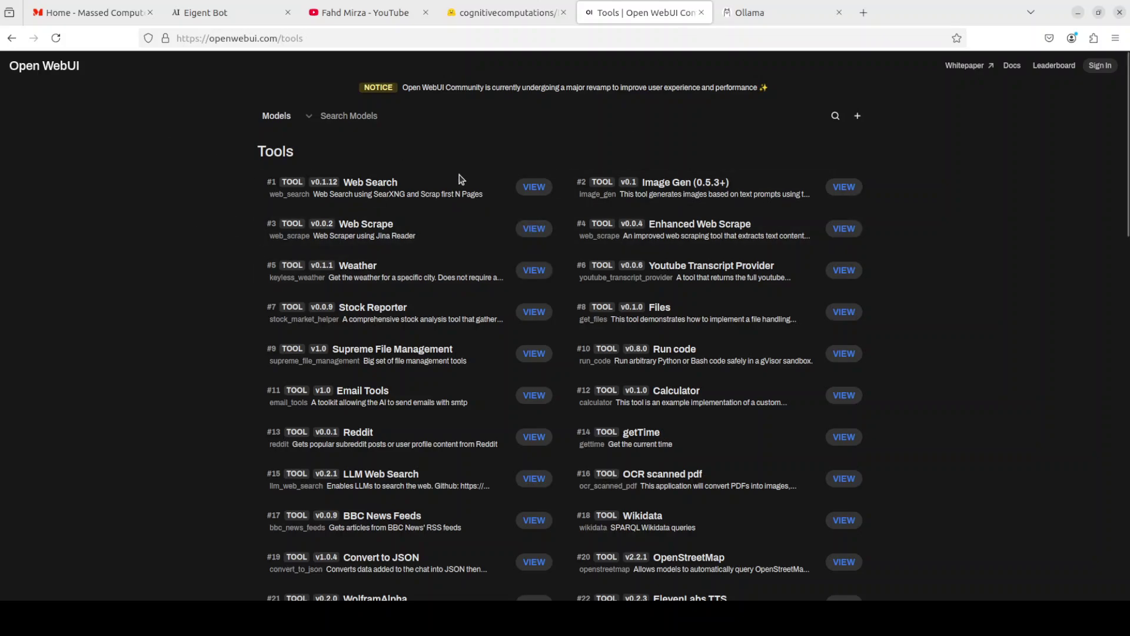
left_click(364, 13)
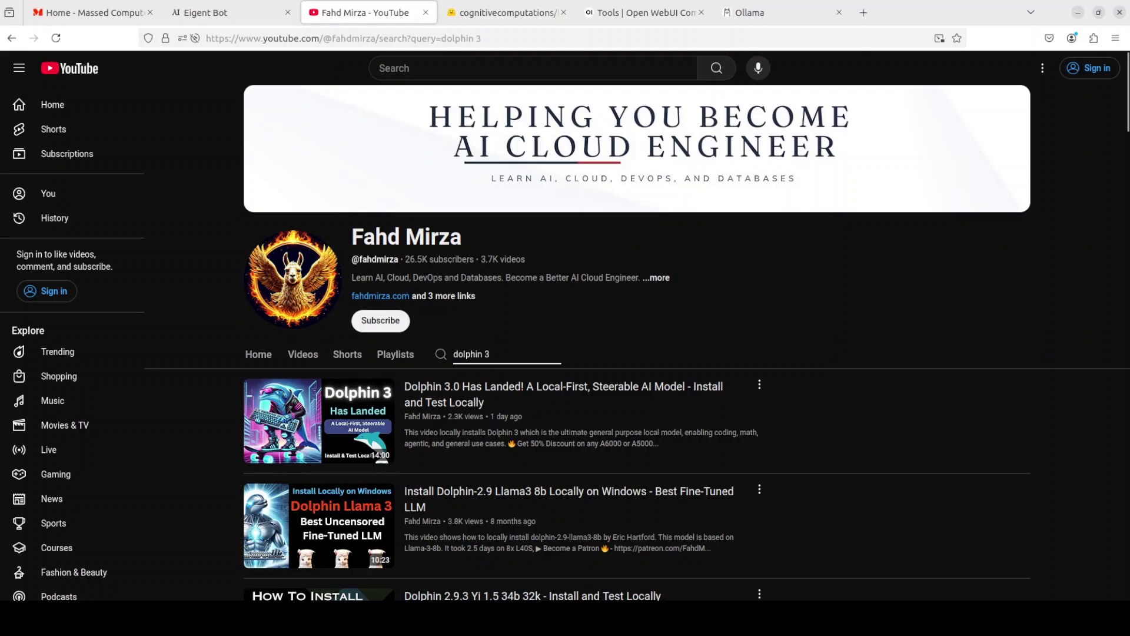
Step: Rerun nvidia-smi to confirm one RTX A6000 with 49140MiB, then show the Massed Compute homepage
left_click(13, 36)
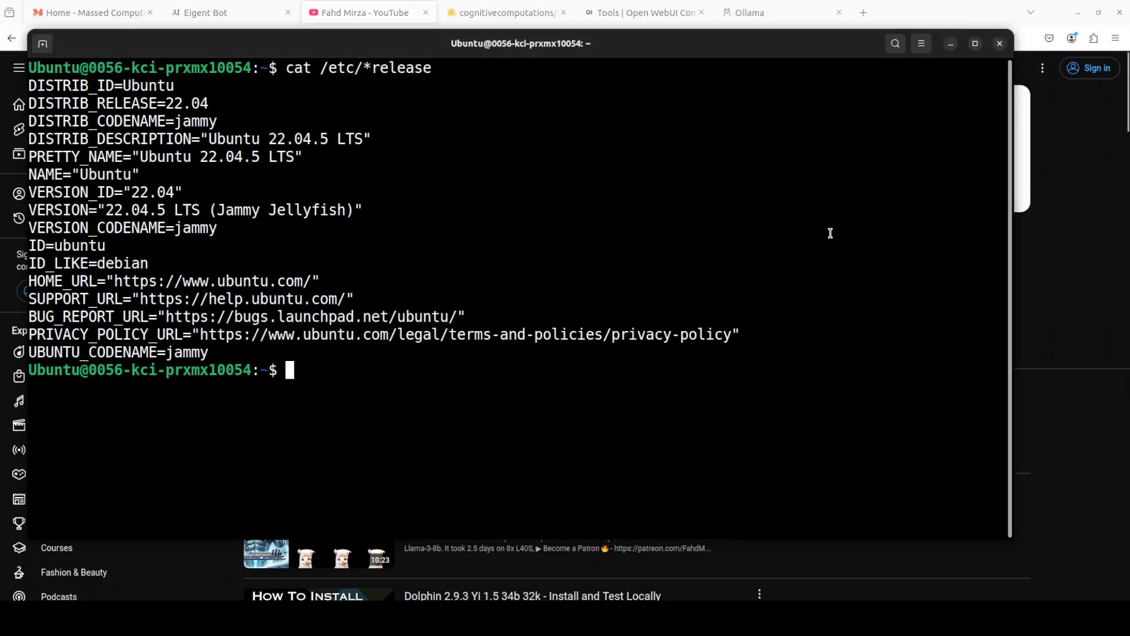
key("Up")
key("Up")
key("Return")
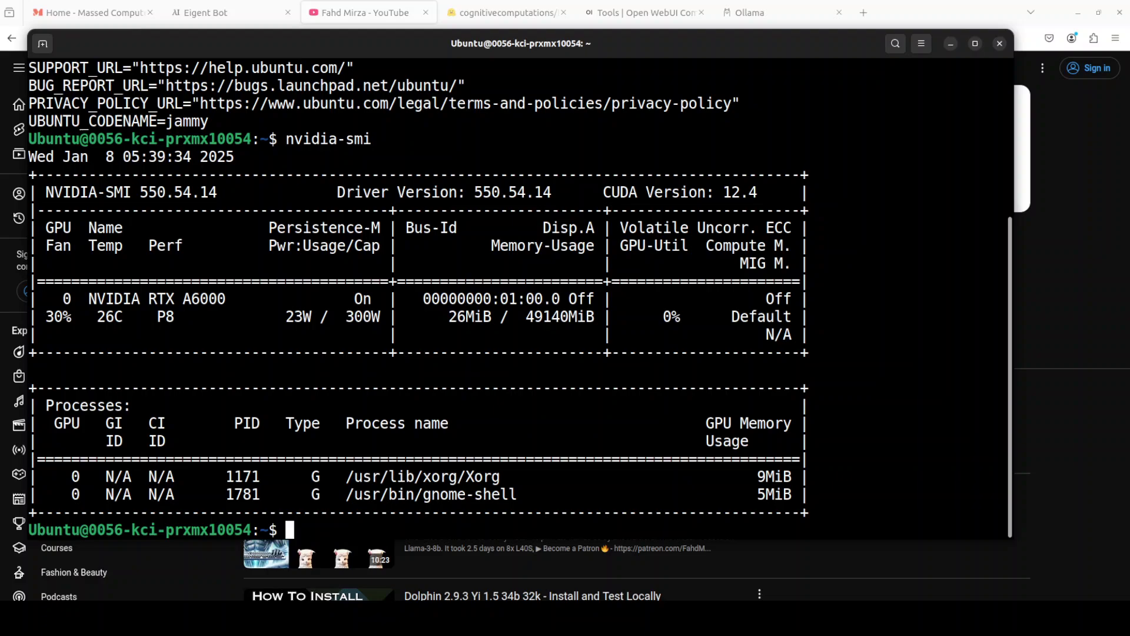
left_click(92, 16)
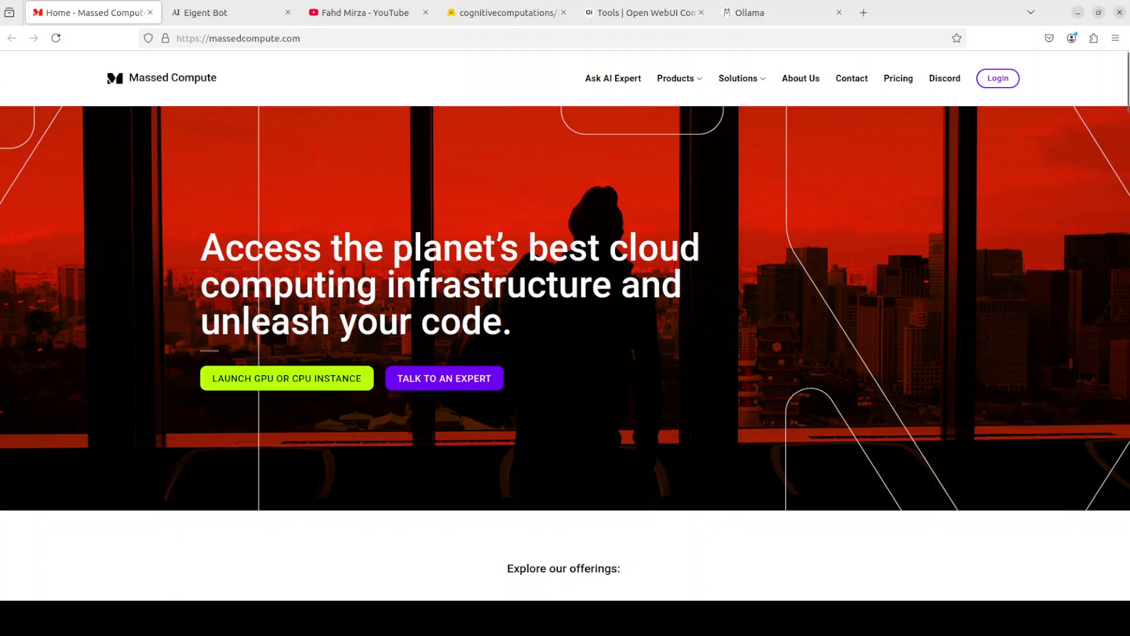
Step: Run ollama list to confirm the Dolphin3.0-Llama3.1-8B GGUF model, then clear the terminal
key("alt+Tab")
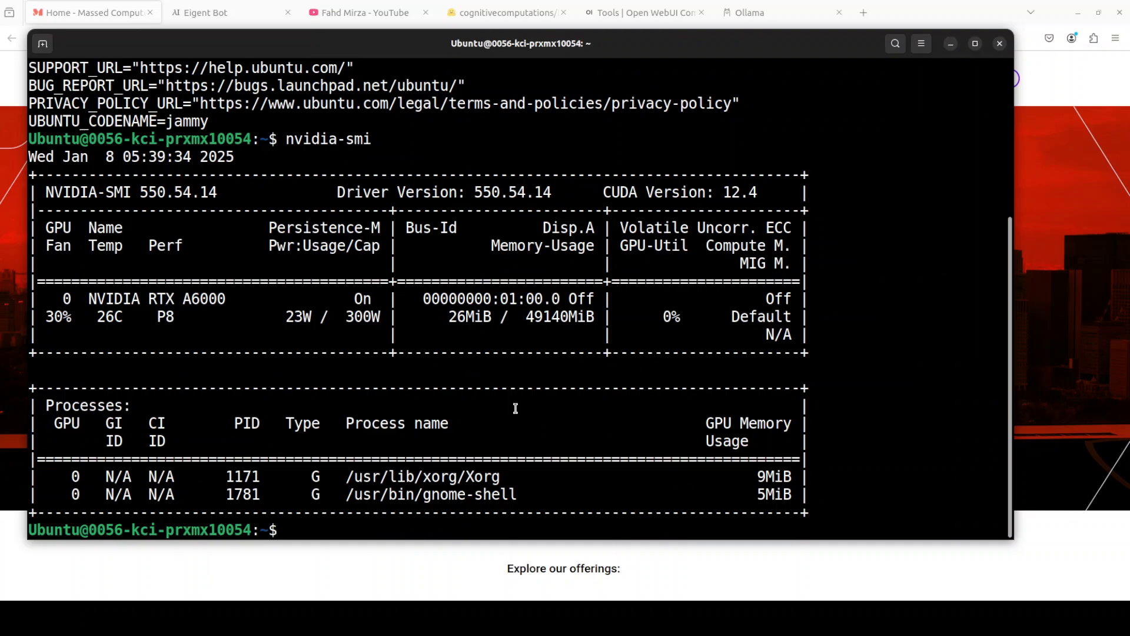
type("ollama list")
key("Return")
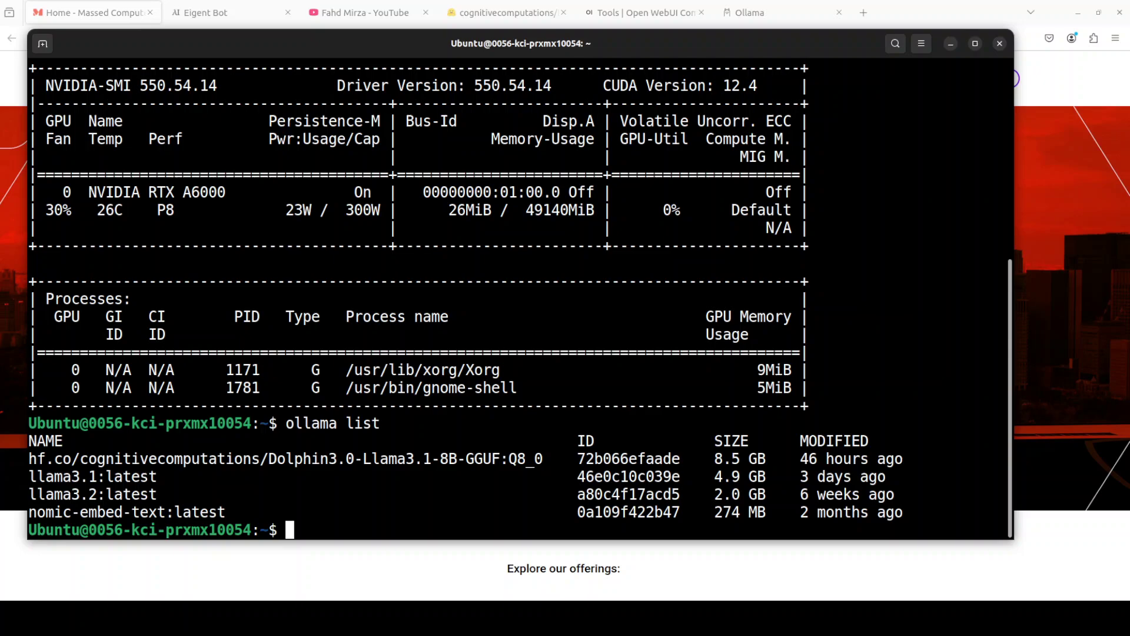
type("clear")
key("Return")
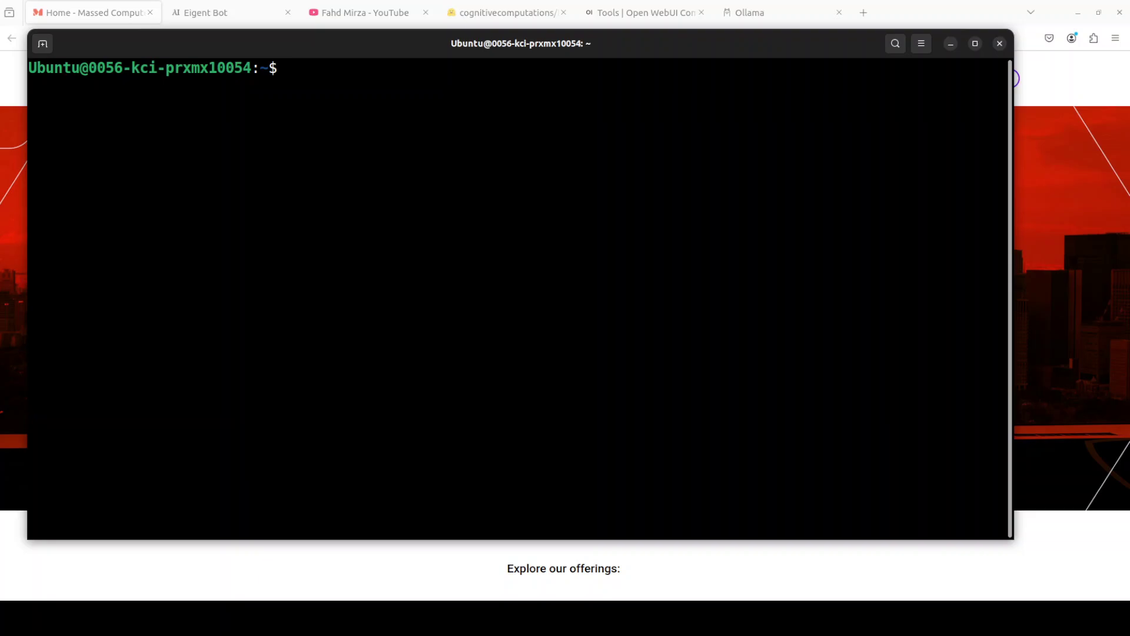
Step: Paste the Open WebUI start commands into the terminal and run them to launch v0.5.4
right_click(377, 193)
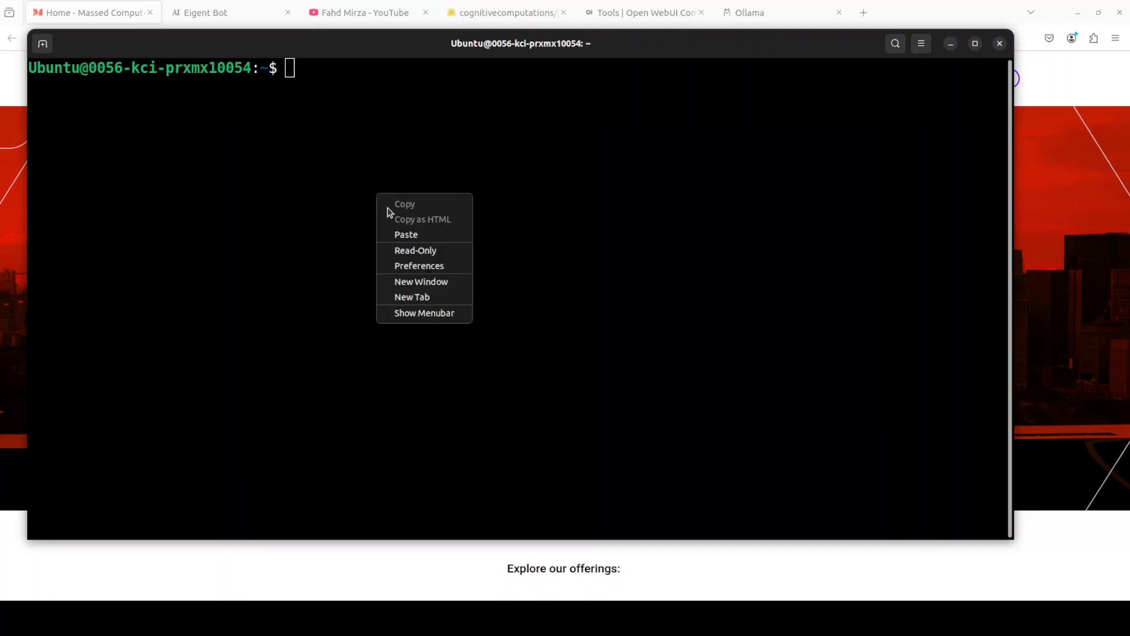
left_click(411, 235)
key("Return")
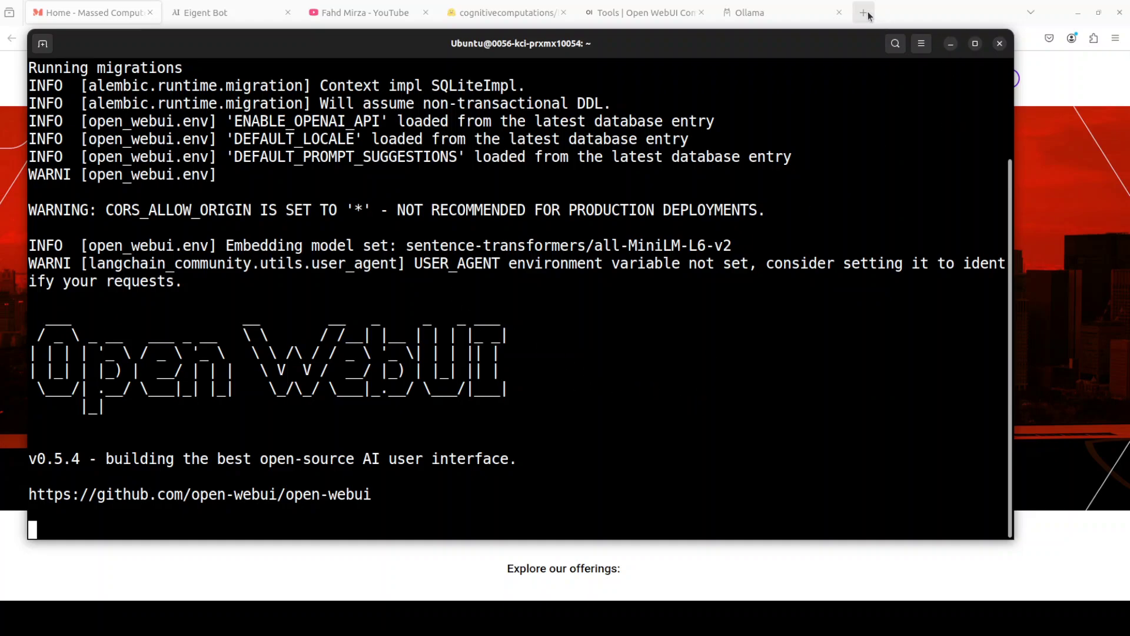
Step: Load localhost:8080 in a new Firefox tab, reloading once the Uvicorn server is running
left_click(950, 44)
left_click(864, 12)
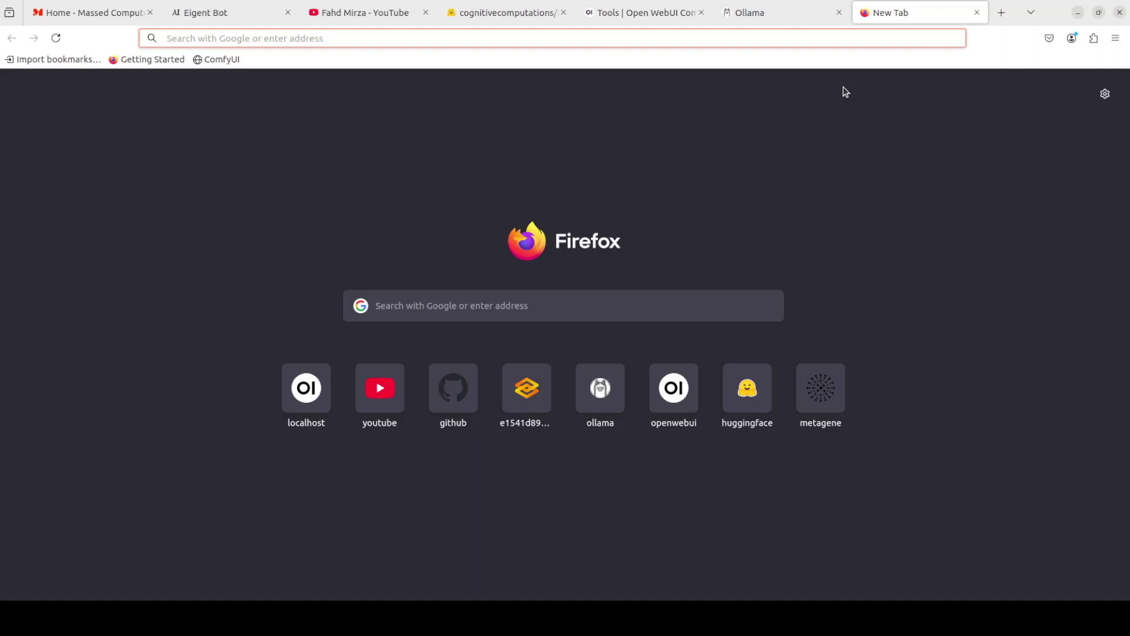
type("localhost:8080")
key("Return")
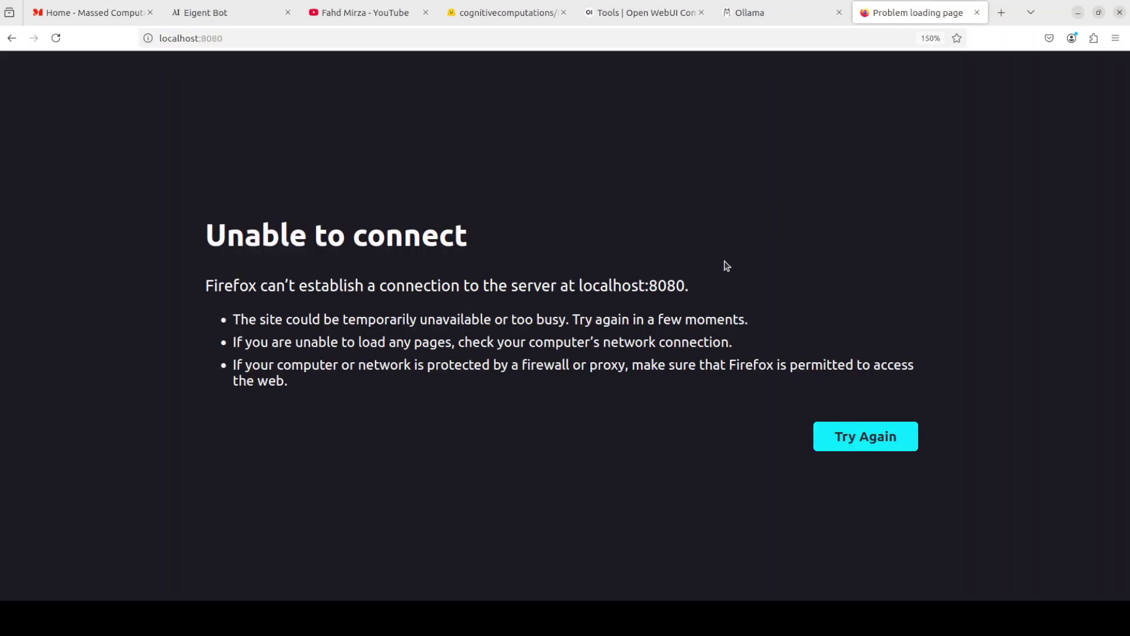
left_click(836, 437)
key("alt+Tab")
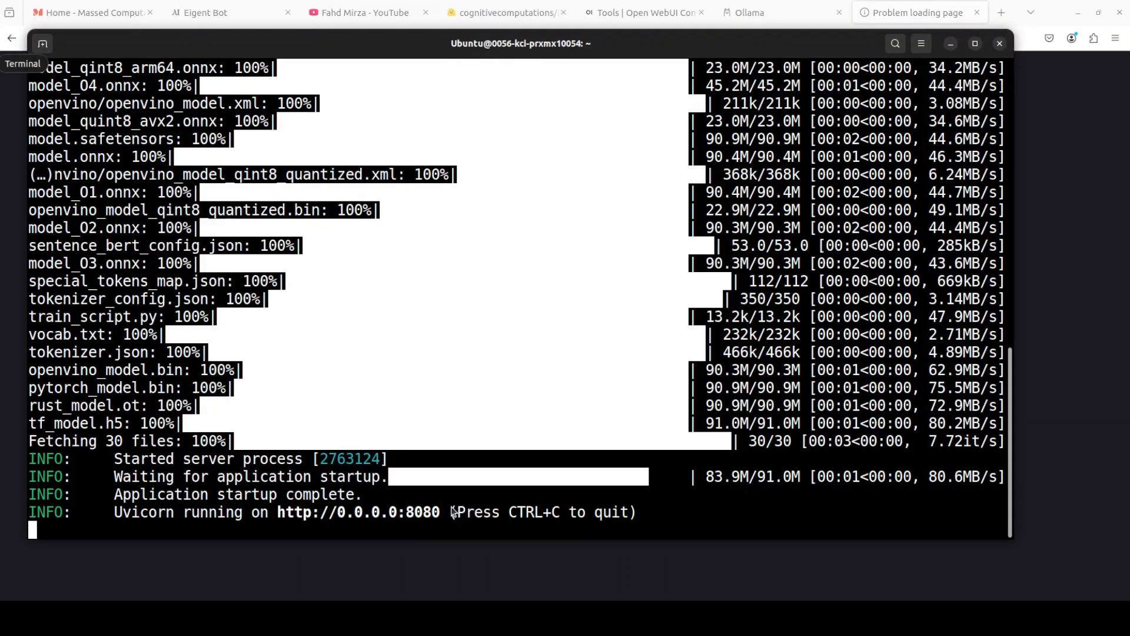
left_click(924, 9)
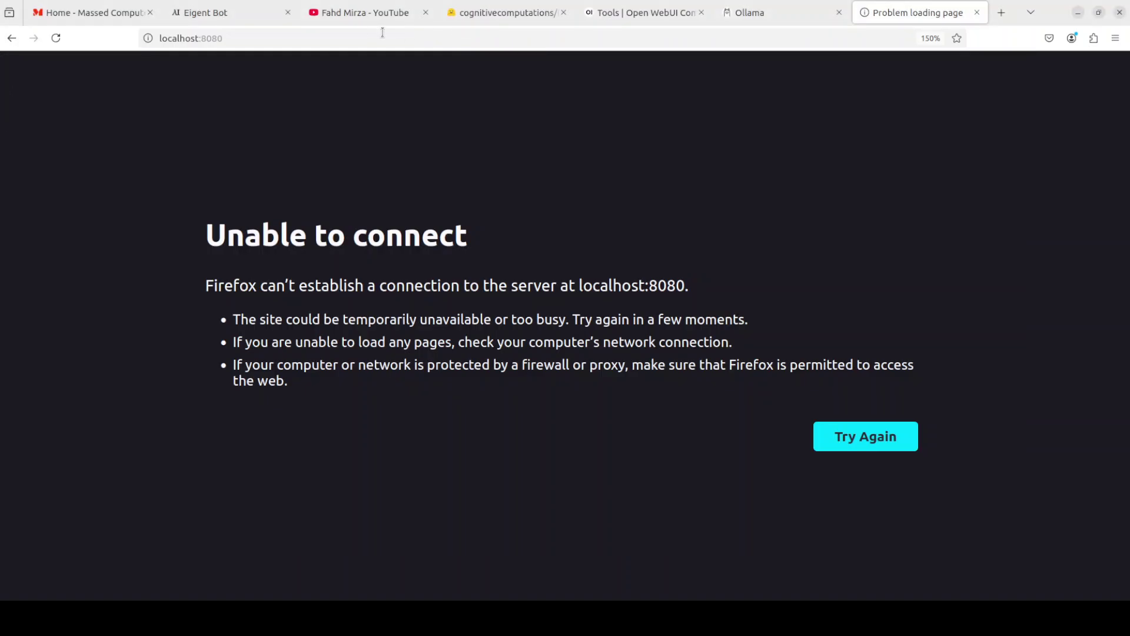
left_click(309, 35)
key("Return")
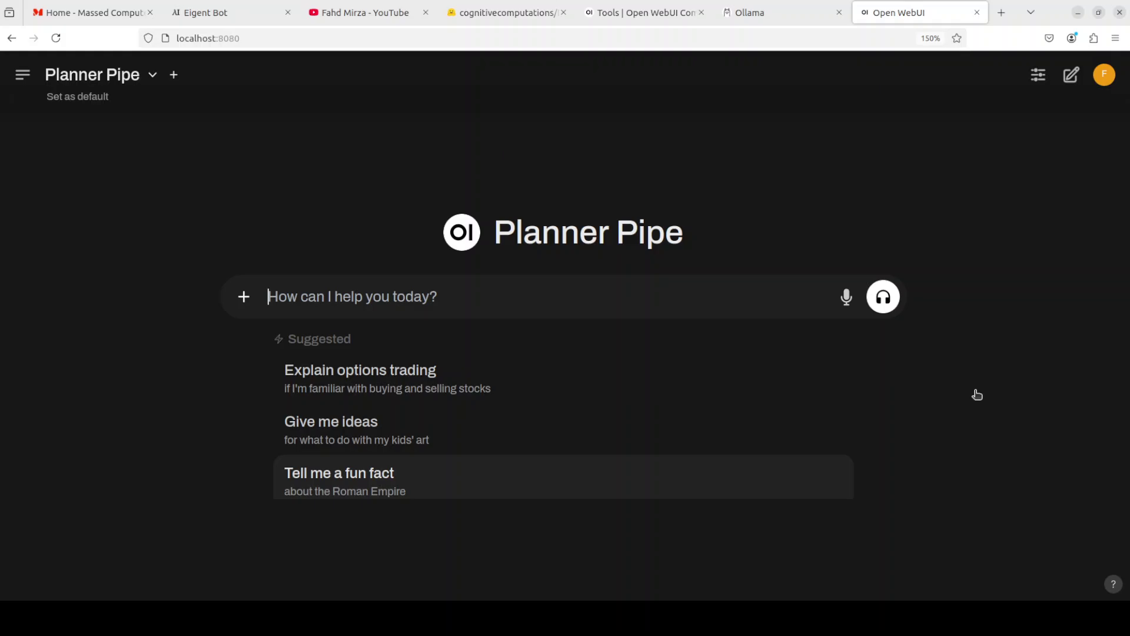
Step: Select hf.co/cognitivecomputations/Dolphin3.0-Llama3.1-8B-GGUF:Q8_0 as the chat model
left_click(23, 76)
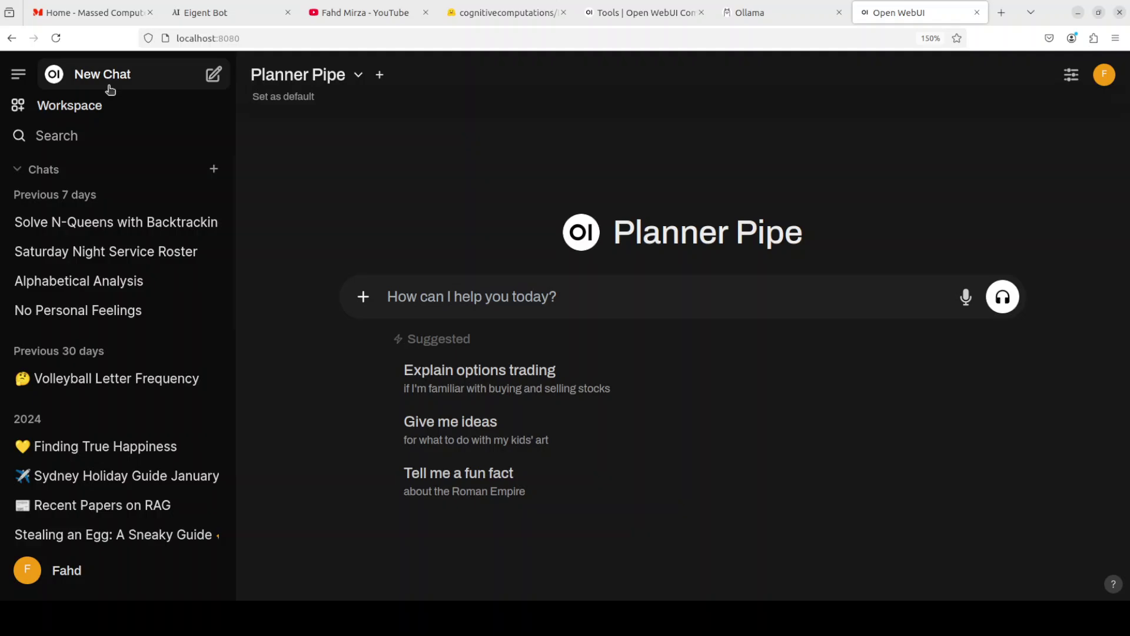
left_click(19, 76)
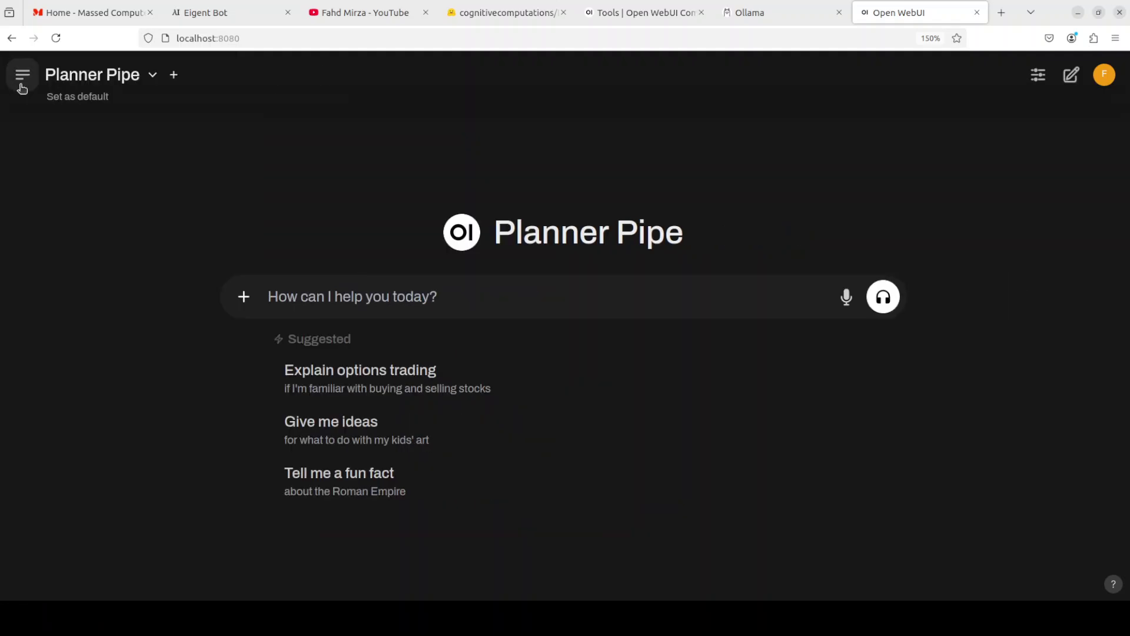
left_click(153, 78)
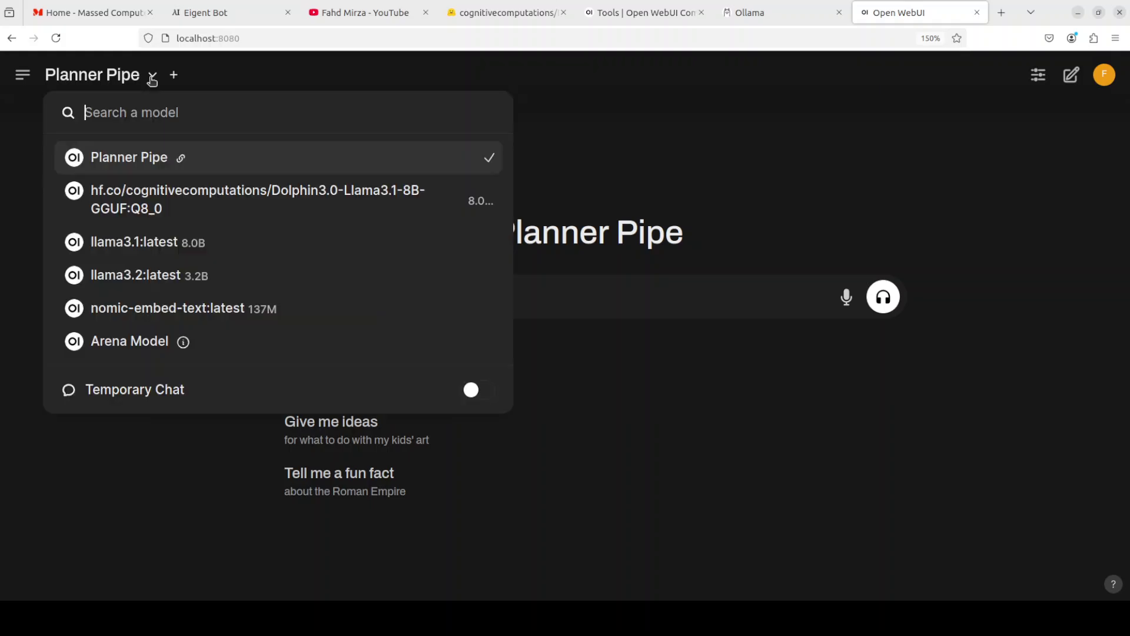
left_click(125, 207)
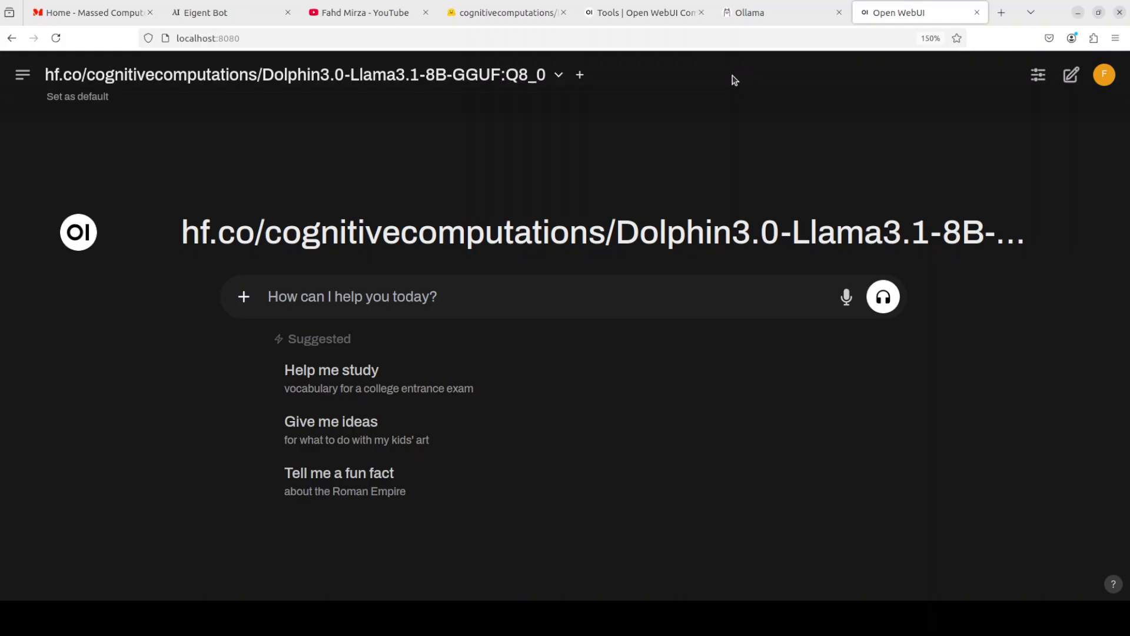
mouse_move(633, 17)
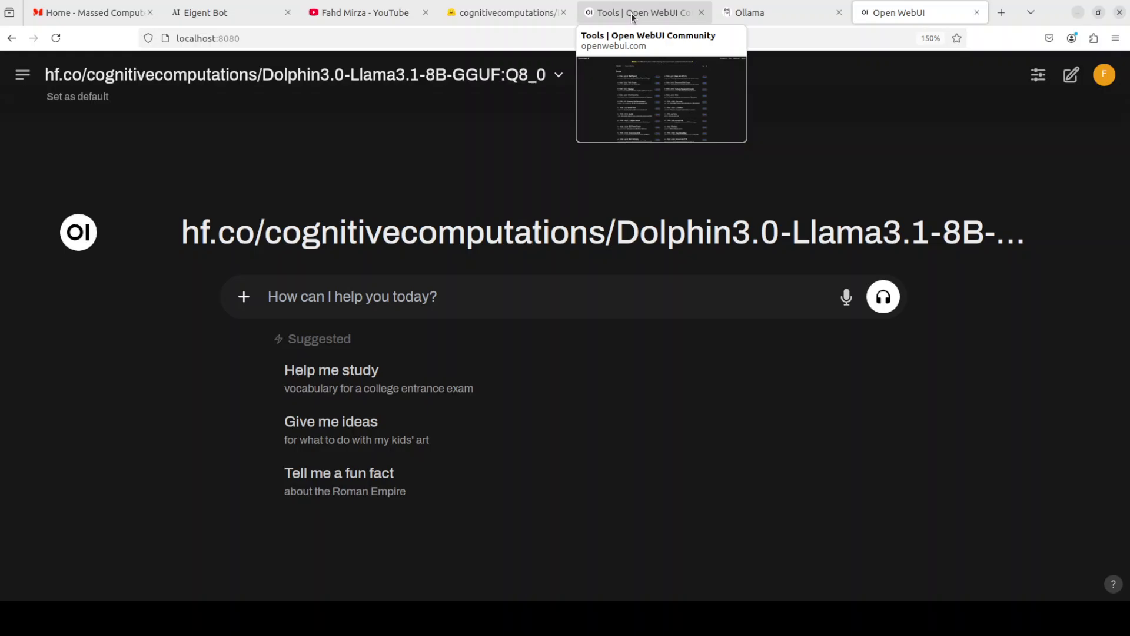
Step: Switch to the community Tools tab and zoom the page in to 133%
left_click(633, 17)
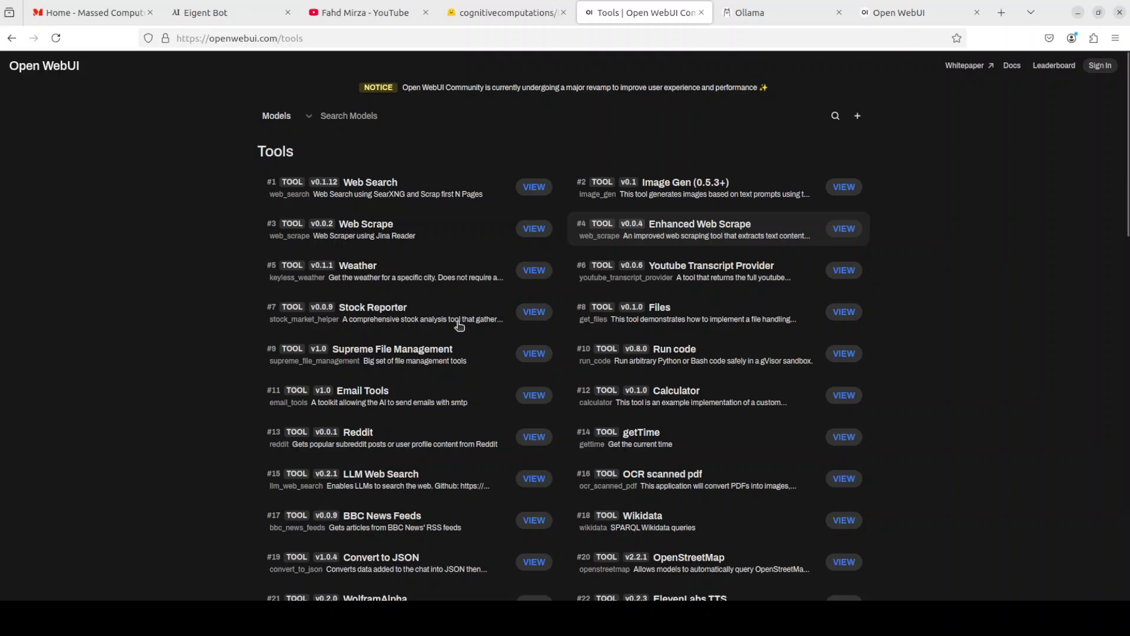
left_click(1117, 38)
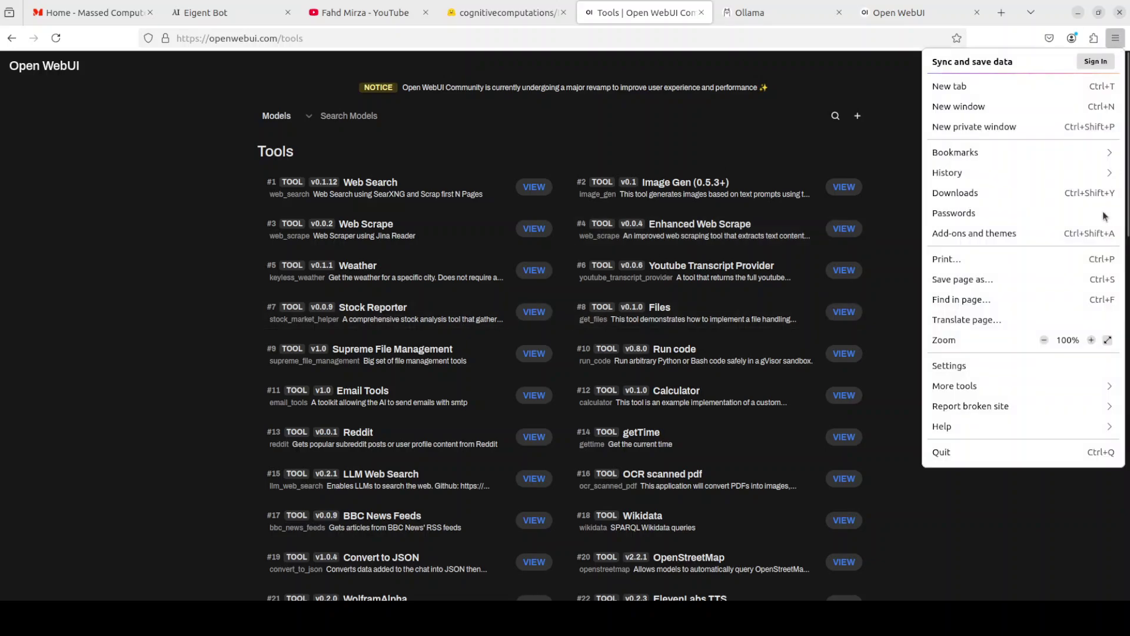
left_click(1092, 340)
left_click(1092, 340)
left_click(1092, 340)
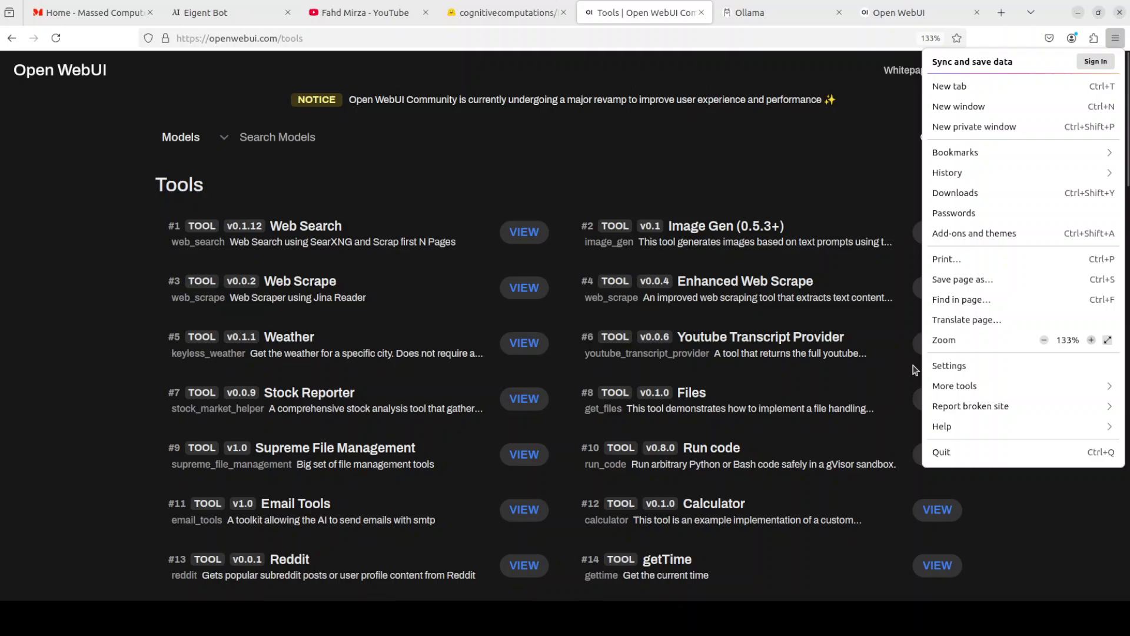
left_click(81, 272)
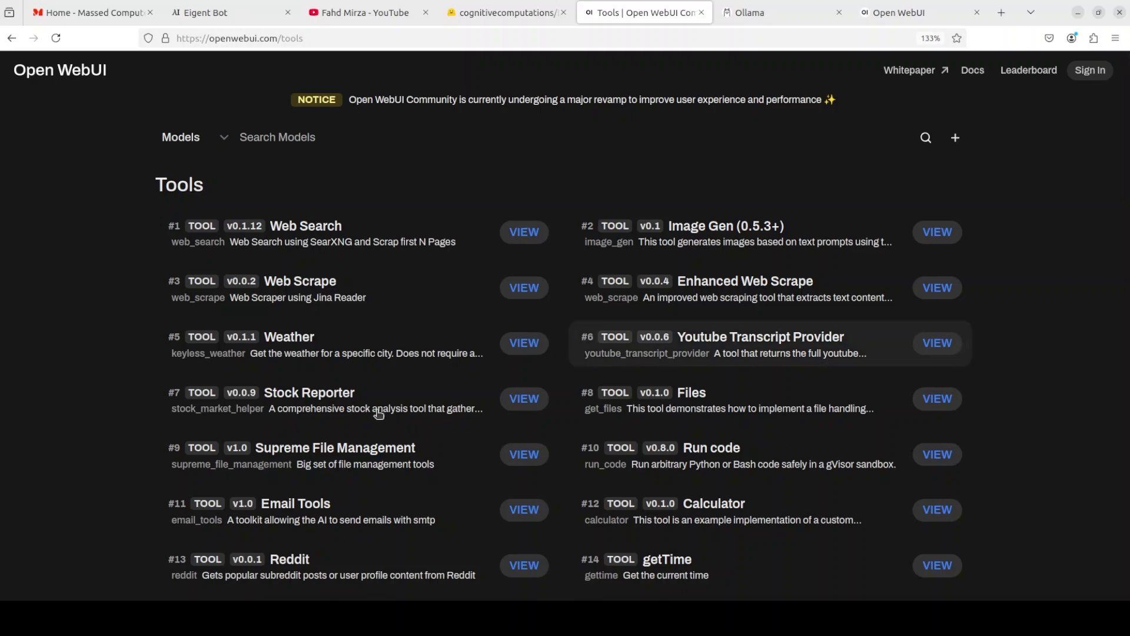
Step: Find getTime in the community tools list and open its page
left_click(288, 345)
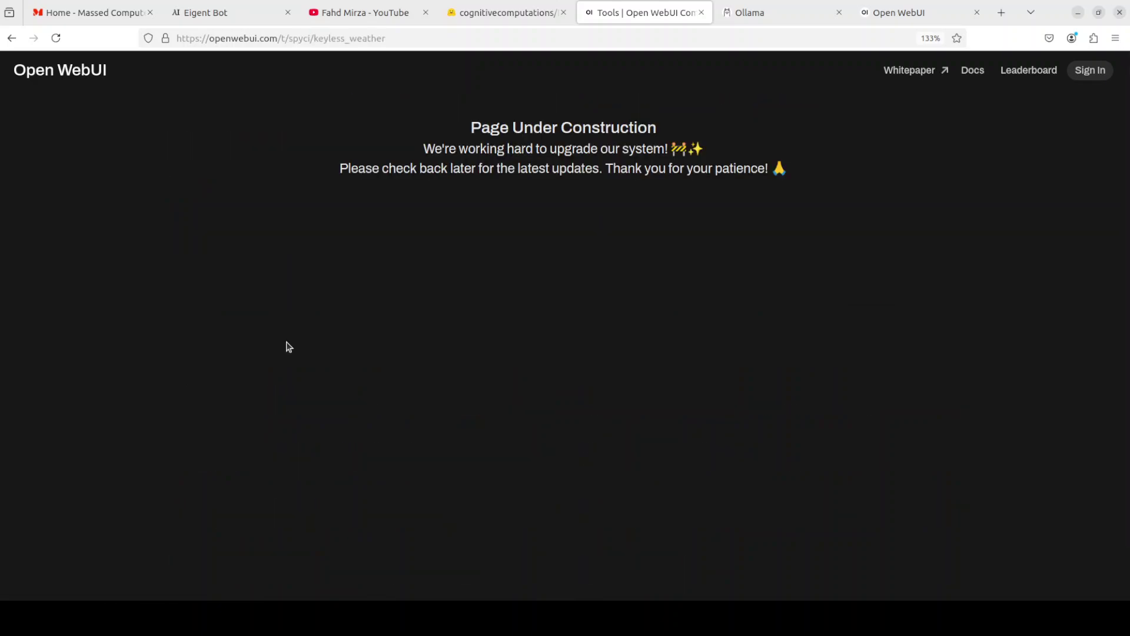
left_click(11, 39)
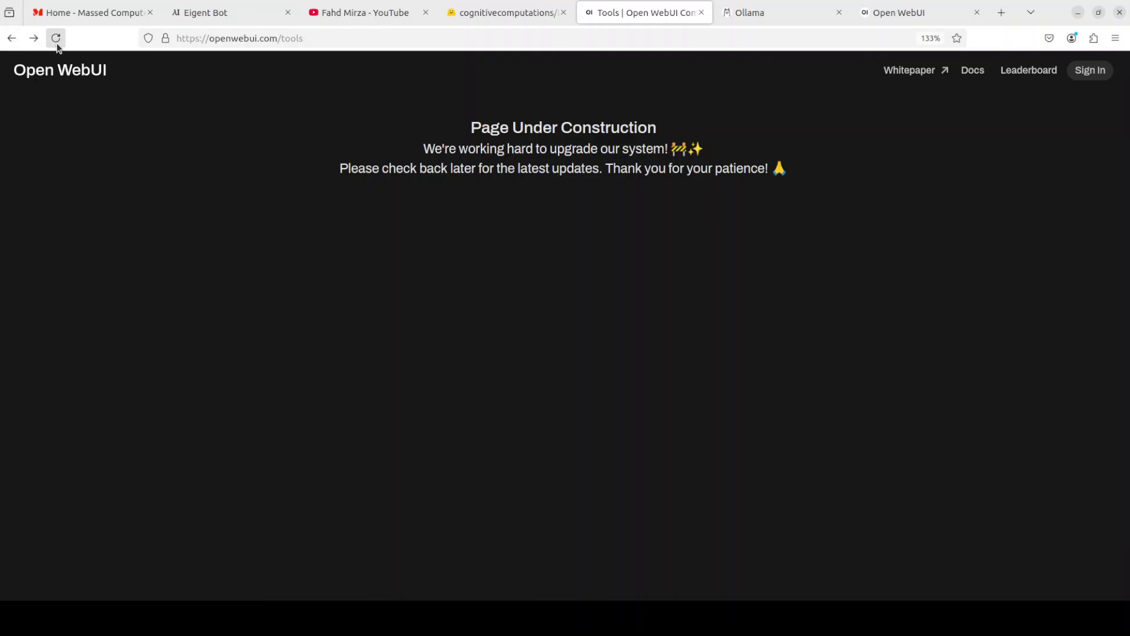
left_click(13, 39)
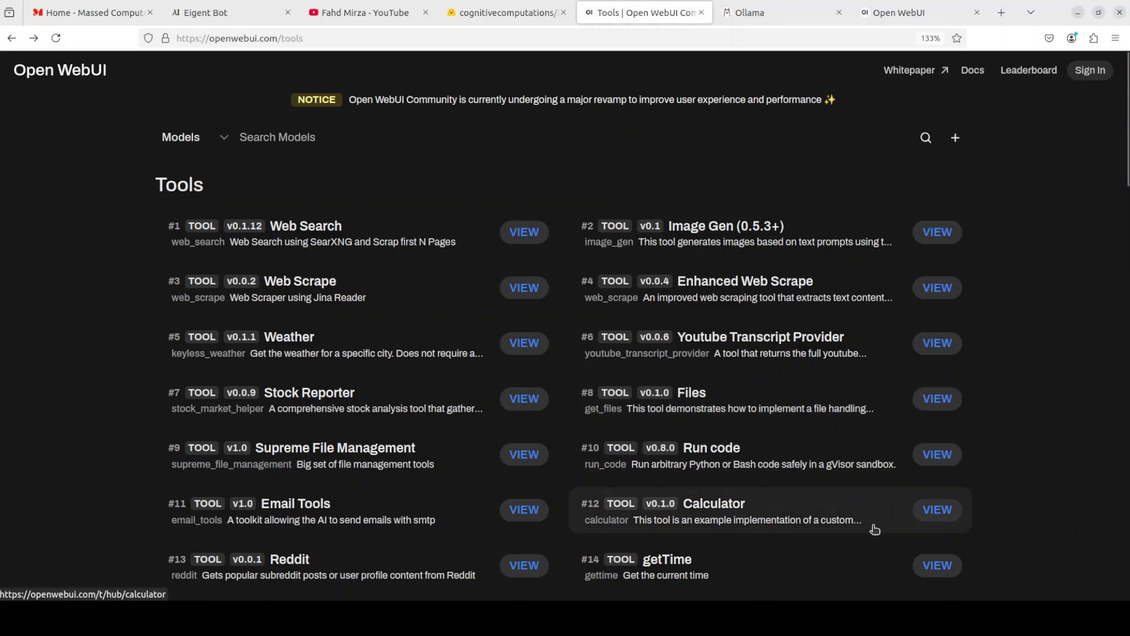
scroll(871, 518, "down", 2)
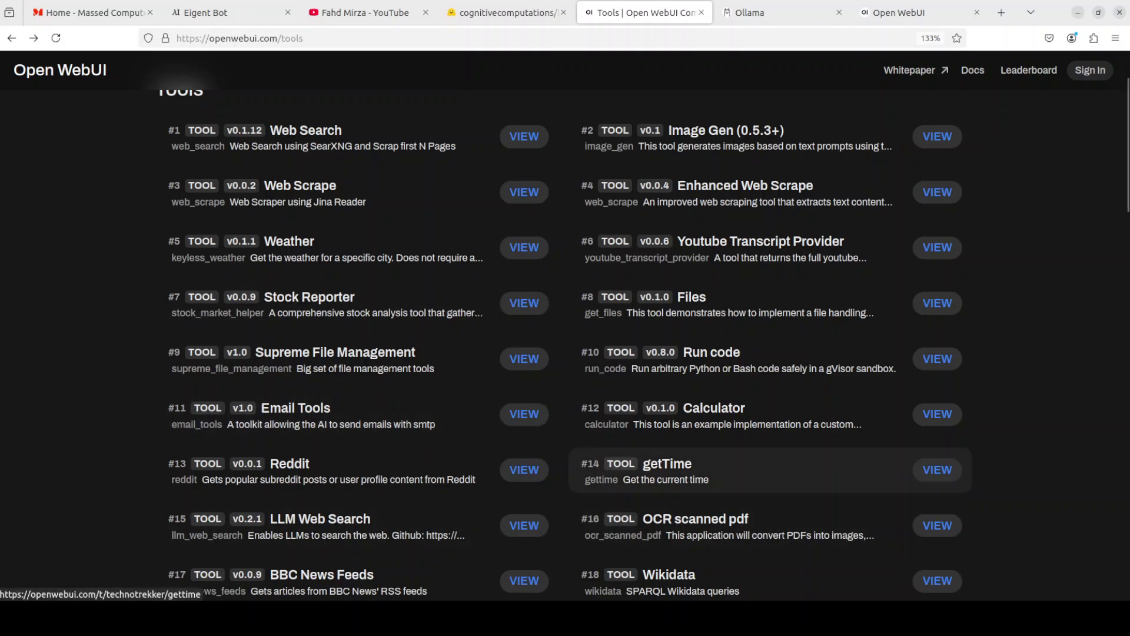
left_click(675, 477)
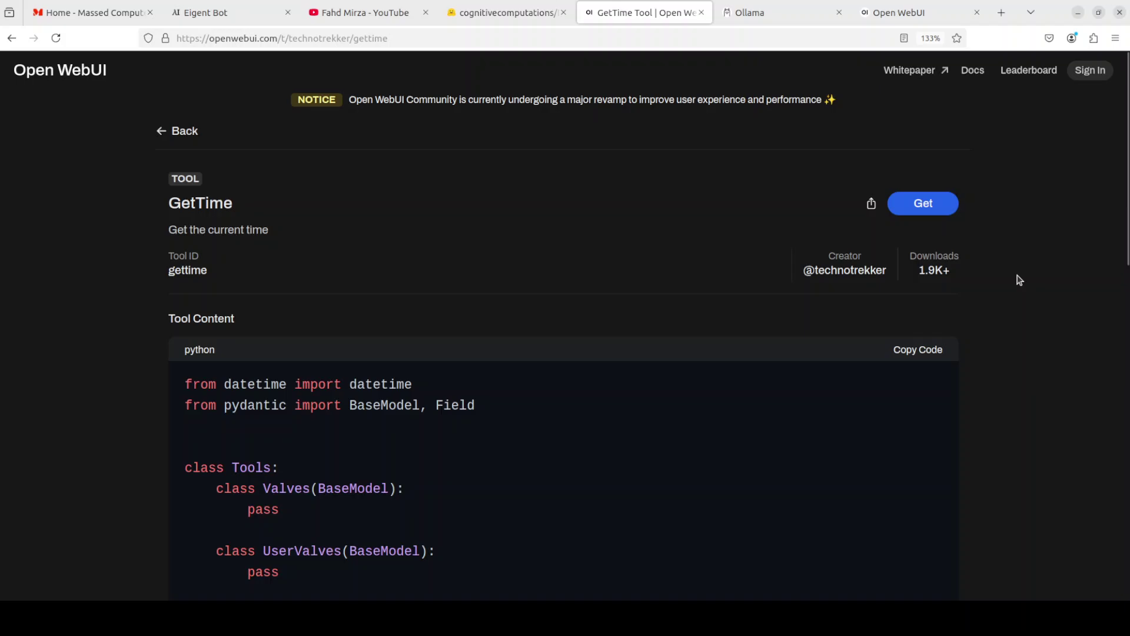
Step: Sign in to Open WebUI Community and open the GetTime tool's import dialog asking for an Open WebUI URL
left_click(923, 214)
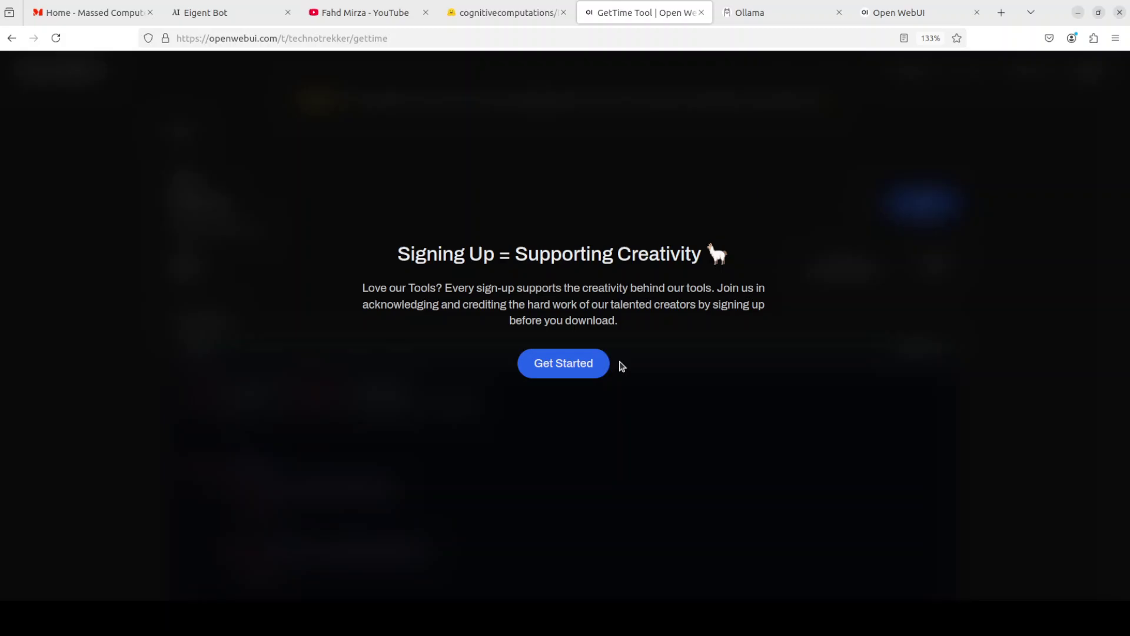
left_click(569, 369)
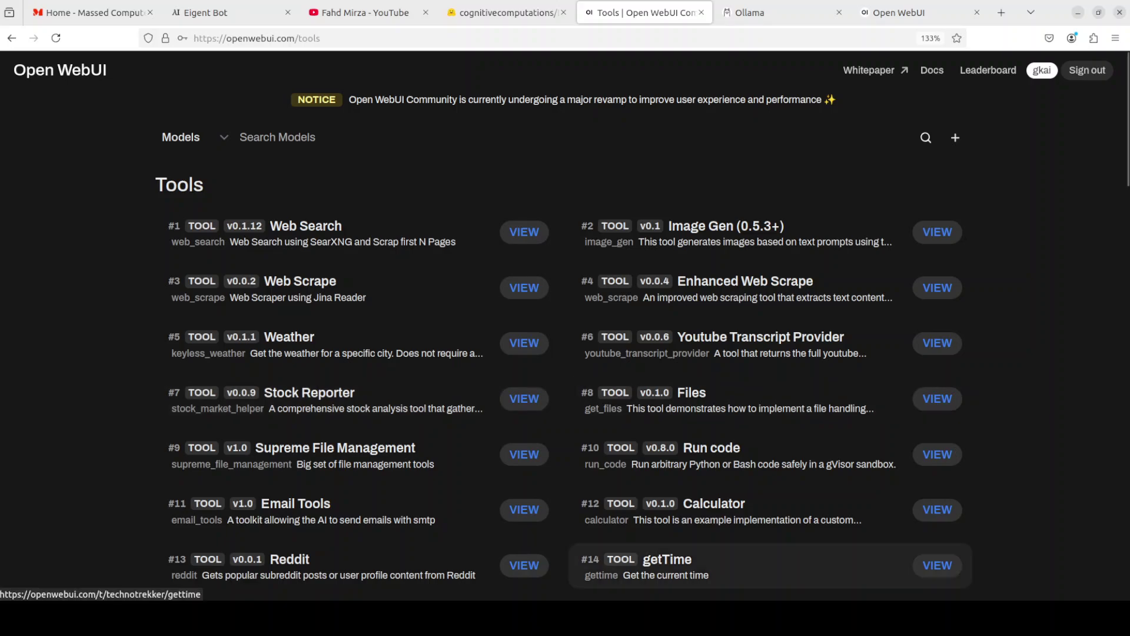
left_click(662, 564)
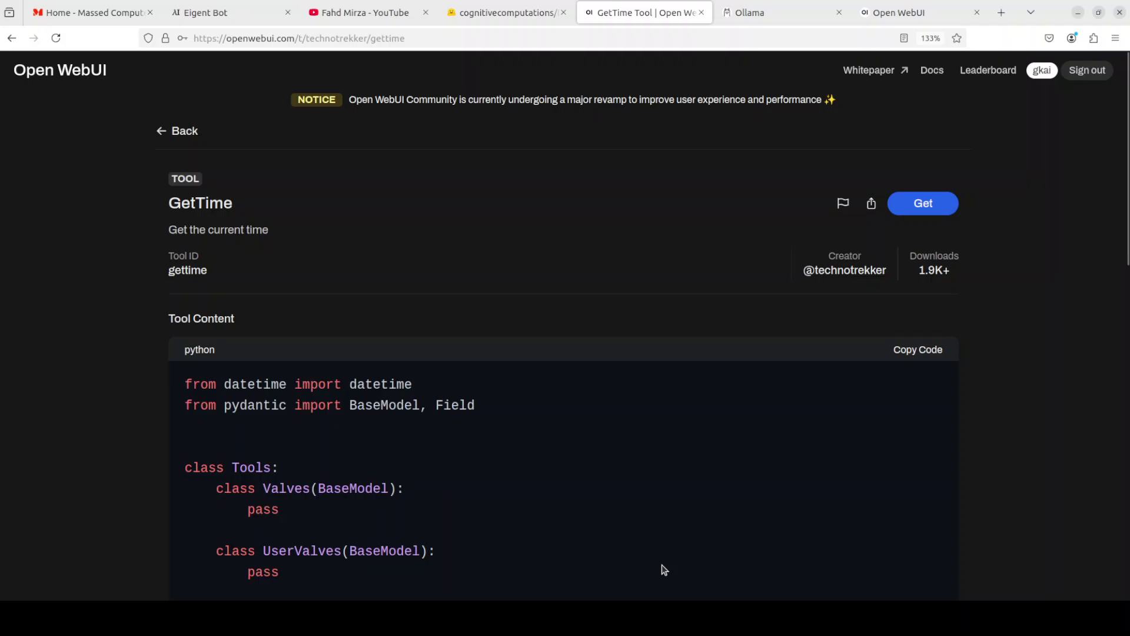
left_click(930, 211)
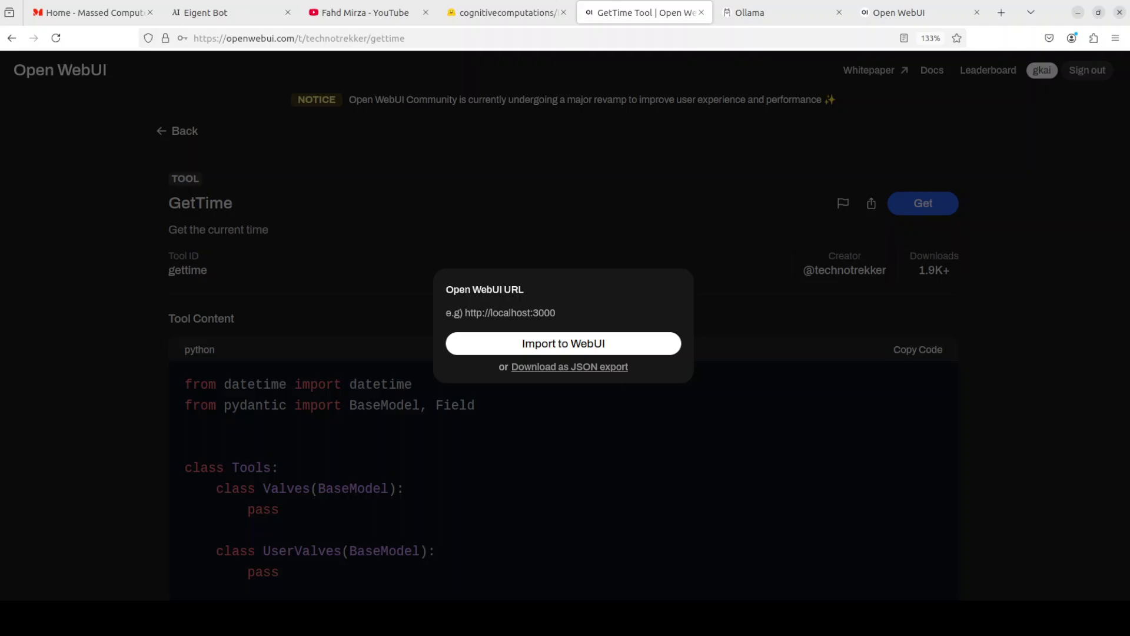
Step: Export GetTime as tool-getTime.json, check it in the Downloads folder, then dismiss the import dialog
left_click(558, 367)
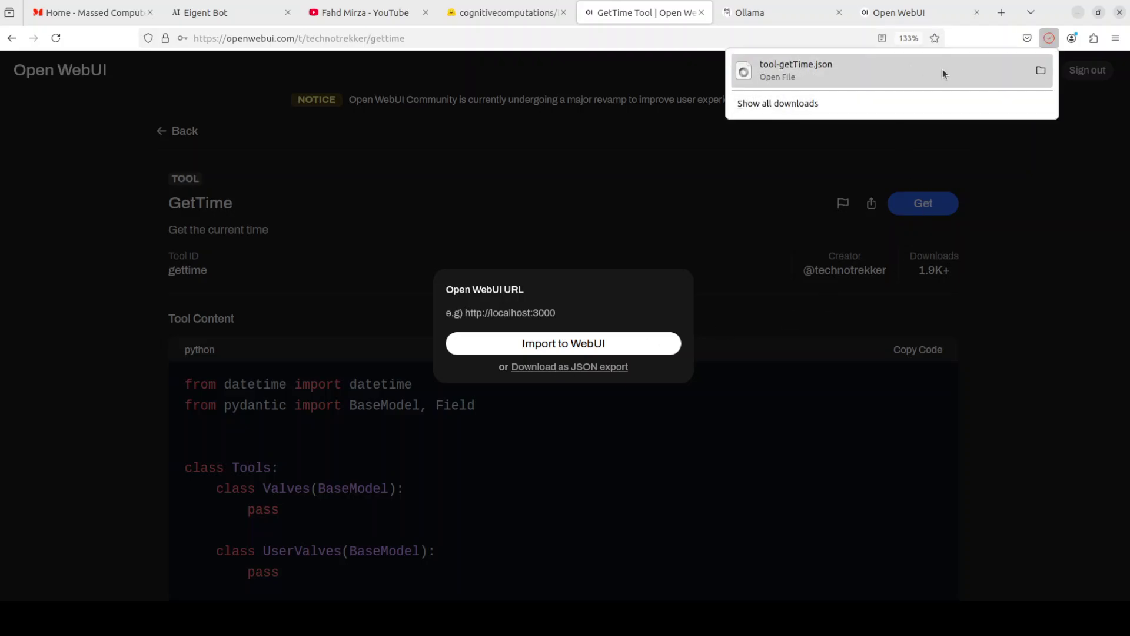
left_click(1041, 70)
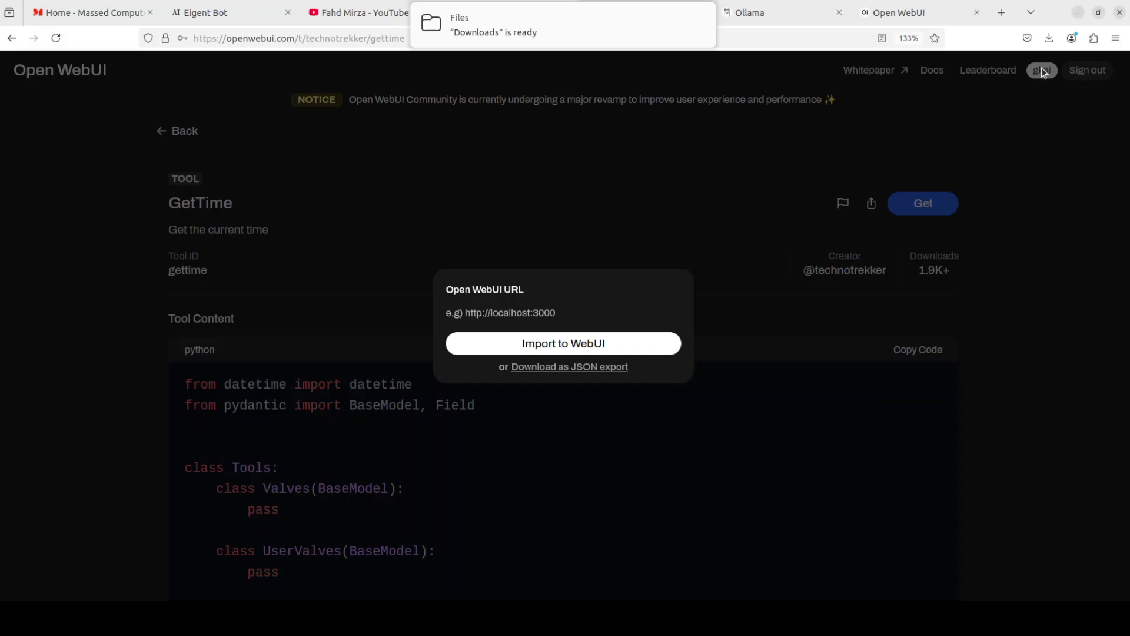
left_click(643, 37)
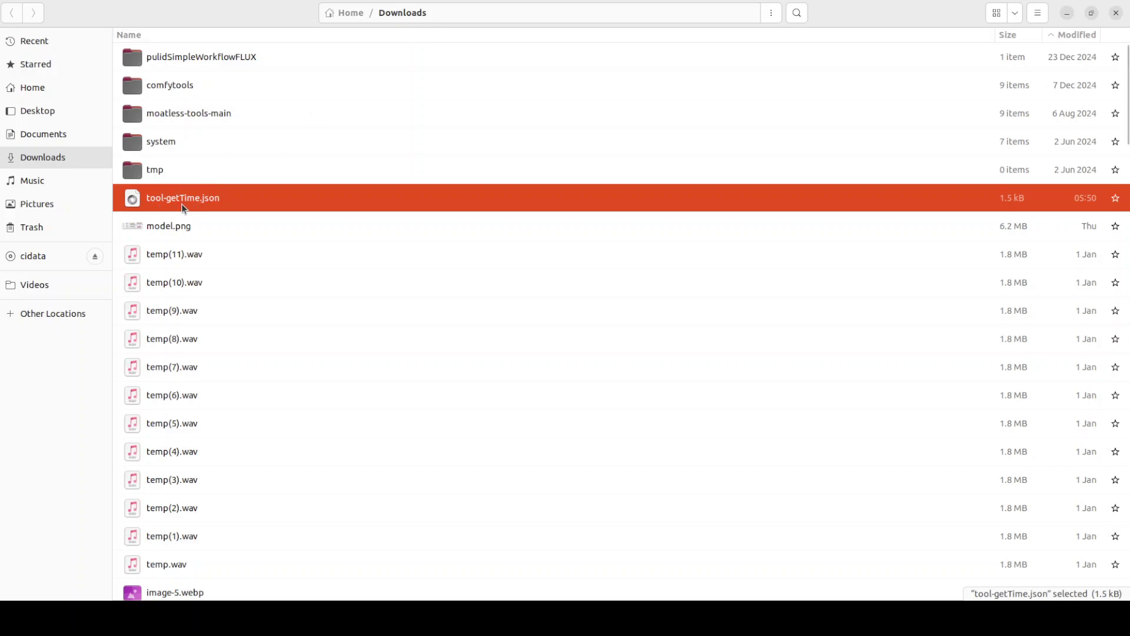
left_click(1069, 14)
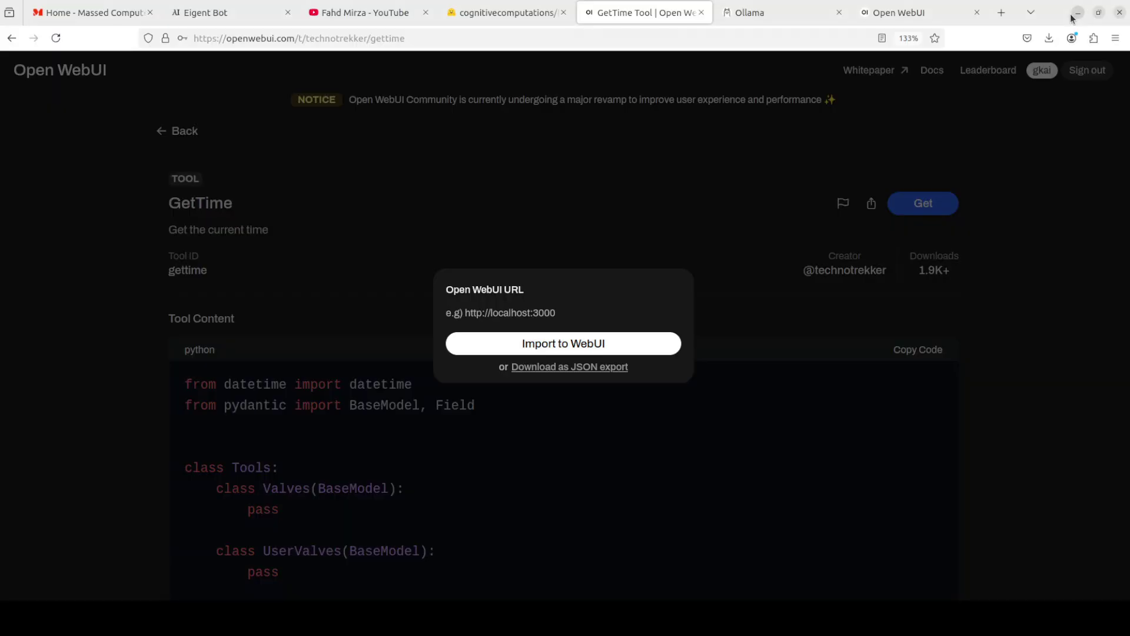
left_click(619, 178)
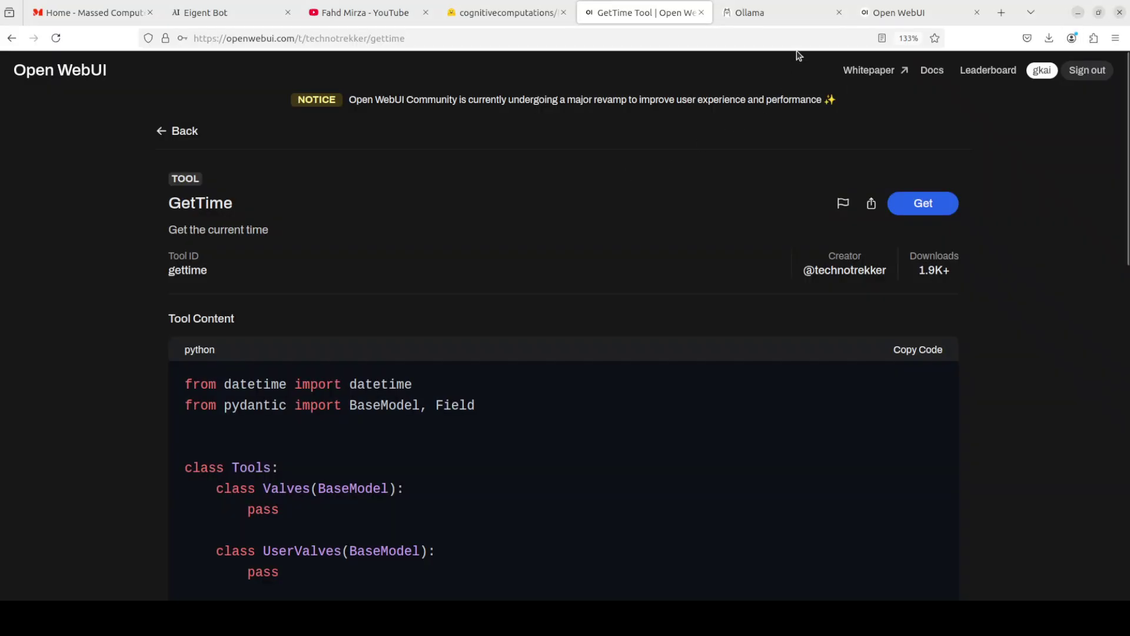
Step: Go to the Workspace Tools page in Open WebUI, which lists only the arXiv Search Tool v0.1.3
left_click(899, 14)
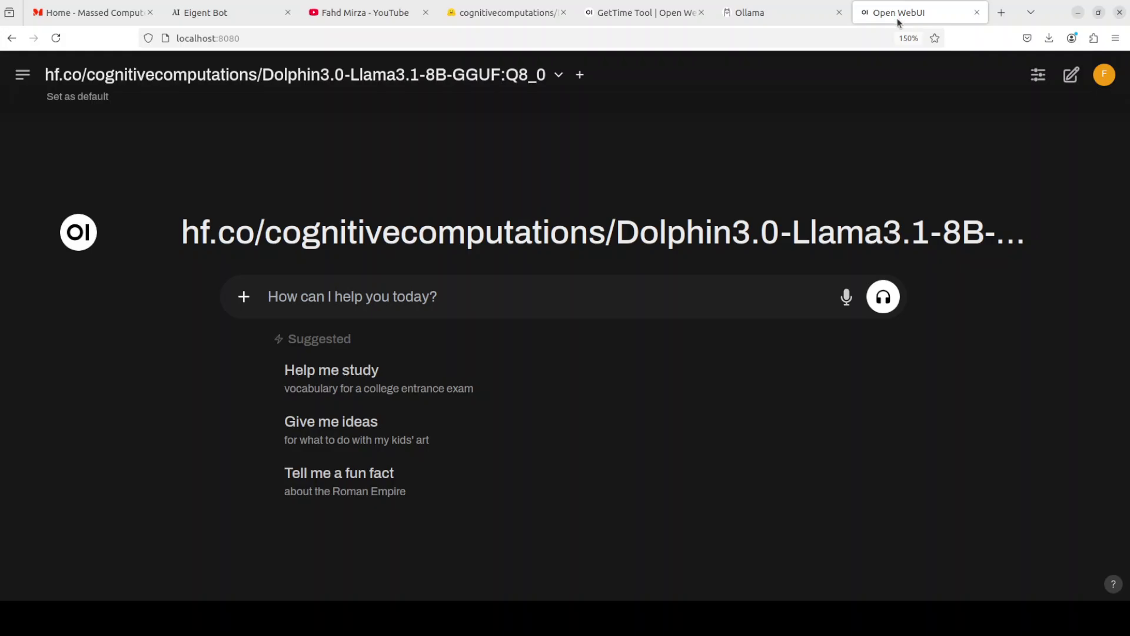
left_click(24, 76)
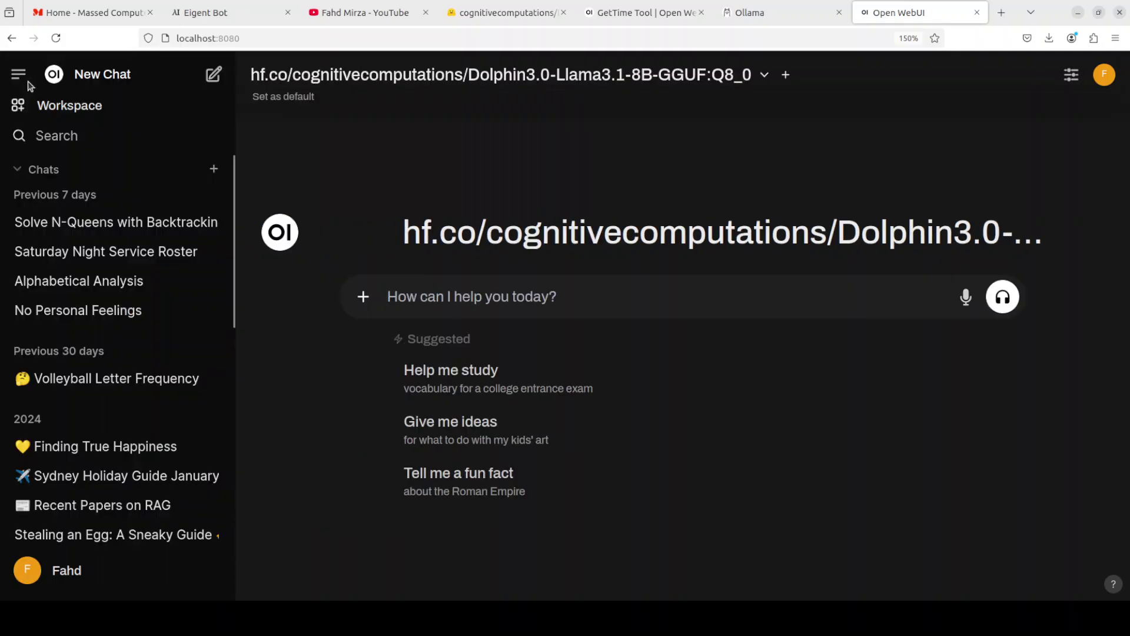
left_click(64, 111)
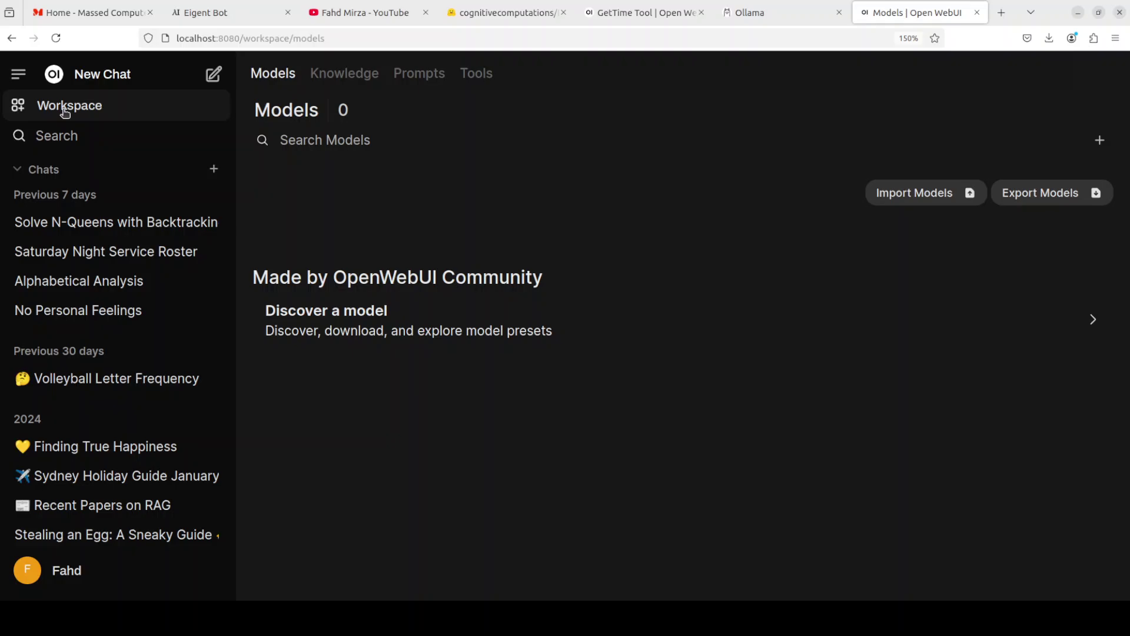
left_click(486, 77)
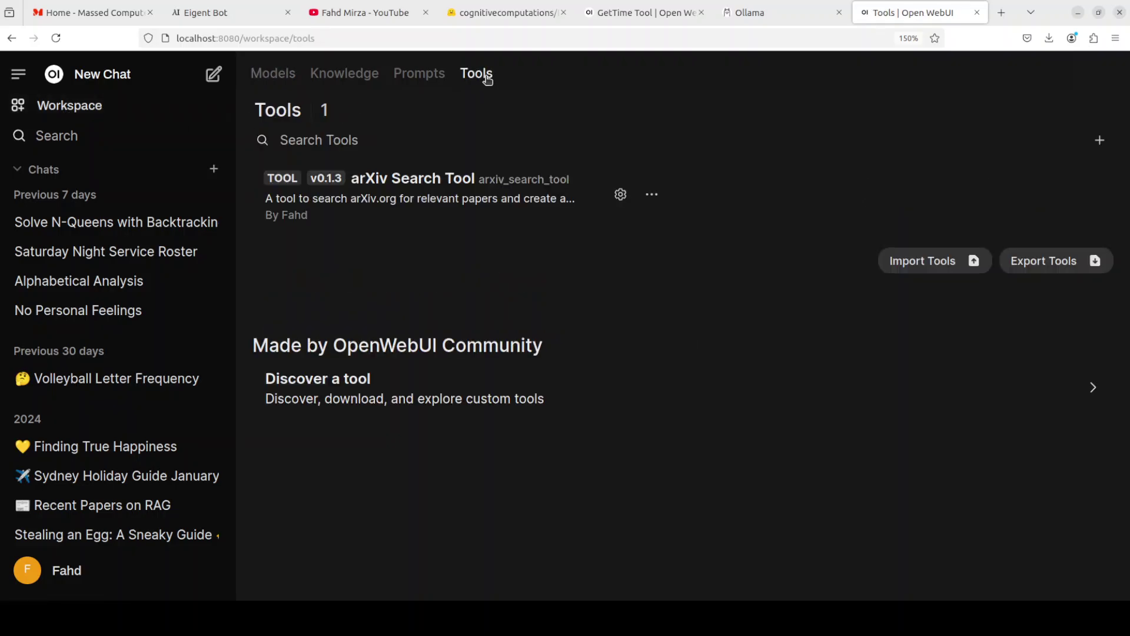
Step: Import tool-getTime.json from the Downloads folder and confirm the code-execution warning
left_click(918, 264)
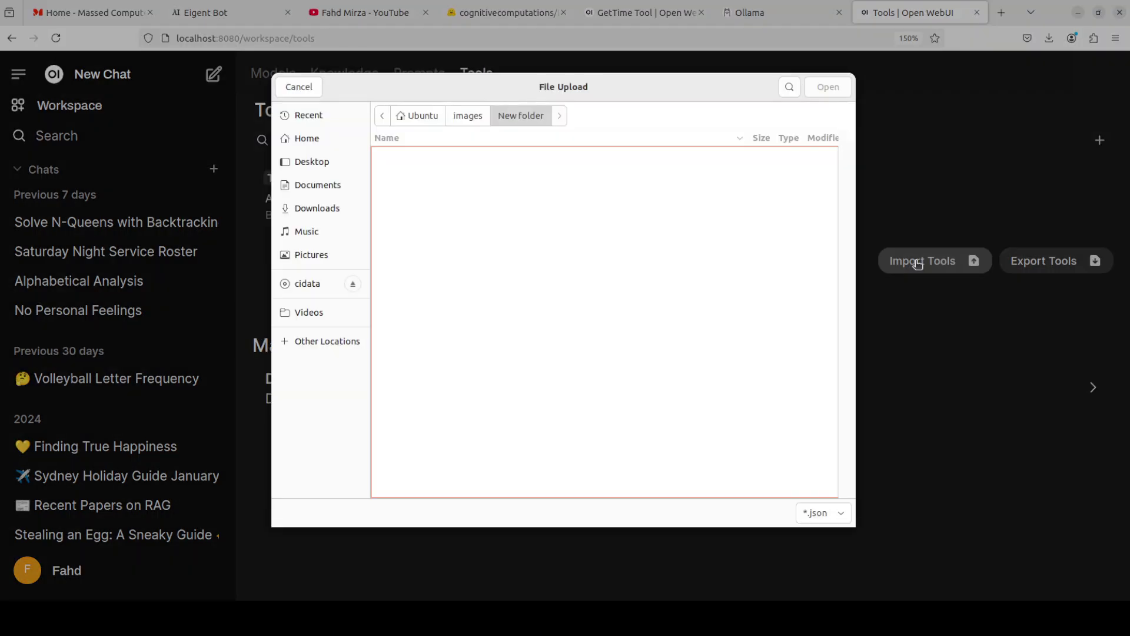
left_click(321, 209)
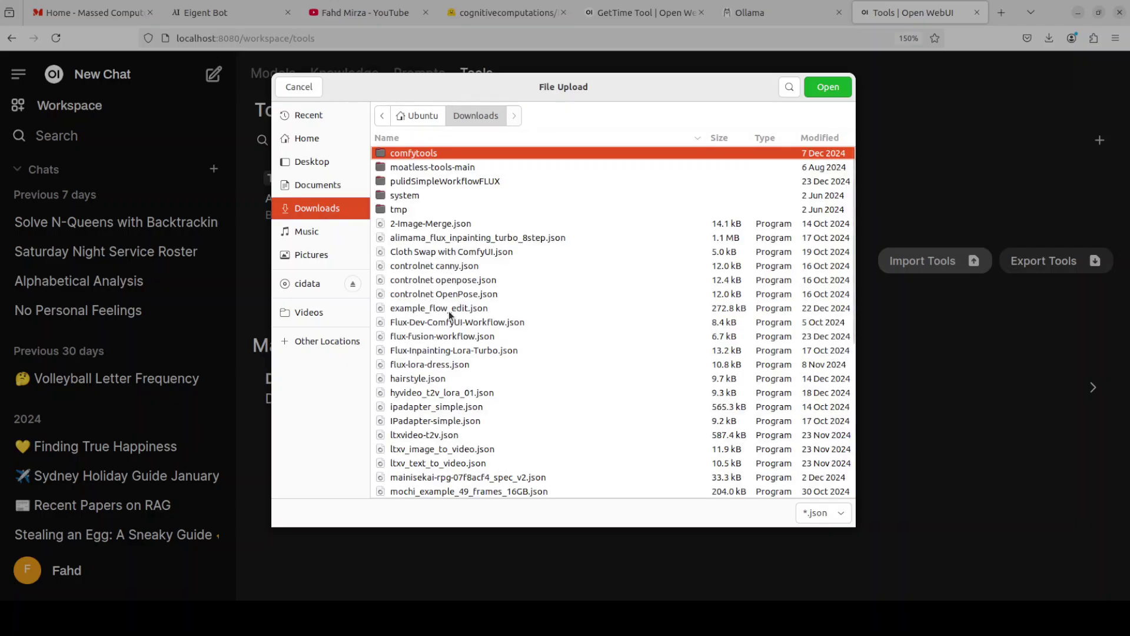
scroll(450, 335, "down", 3)
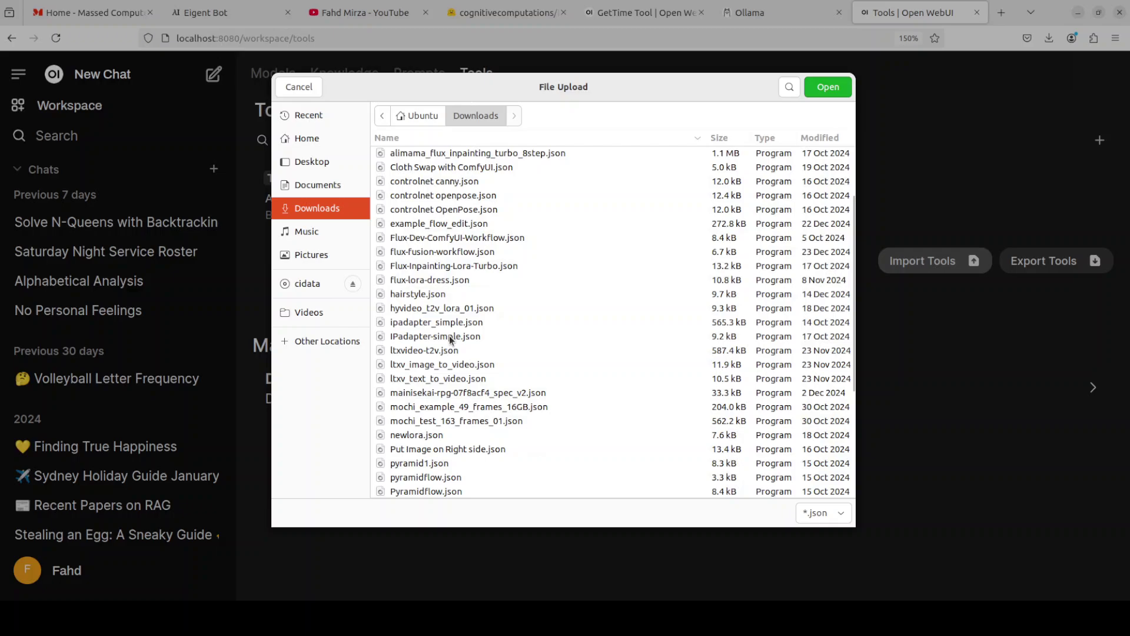
scroll(450, 339, "down", 3)
scroll(450, 340, "down", 3)
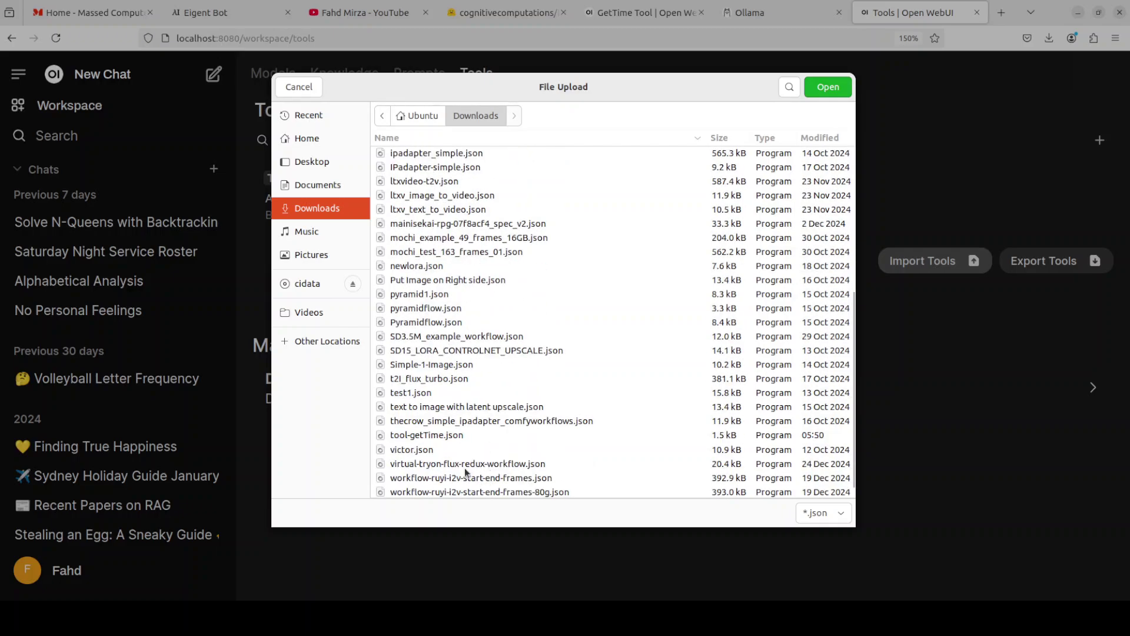
double_click(429, 435)
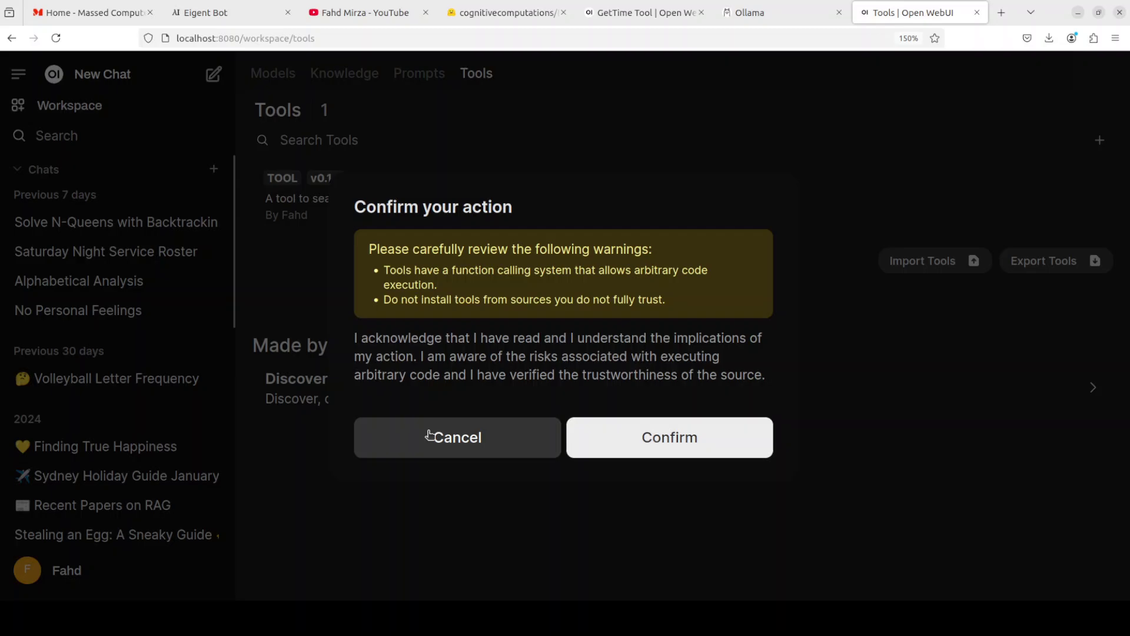
left_click(663, 440)
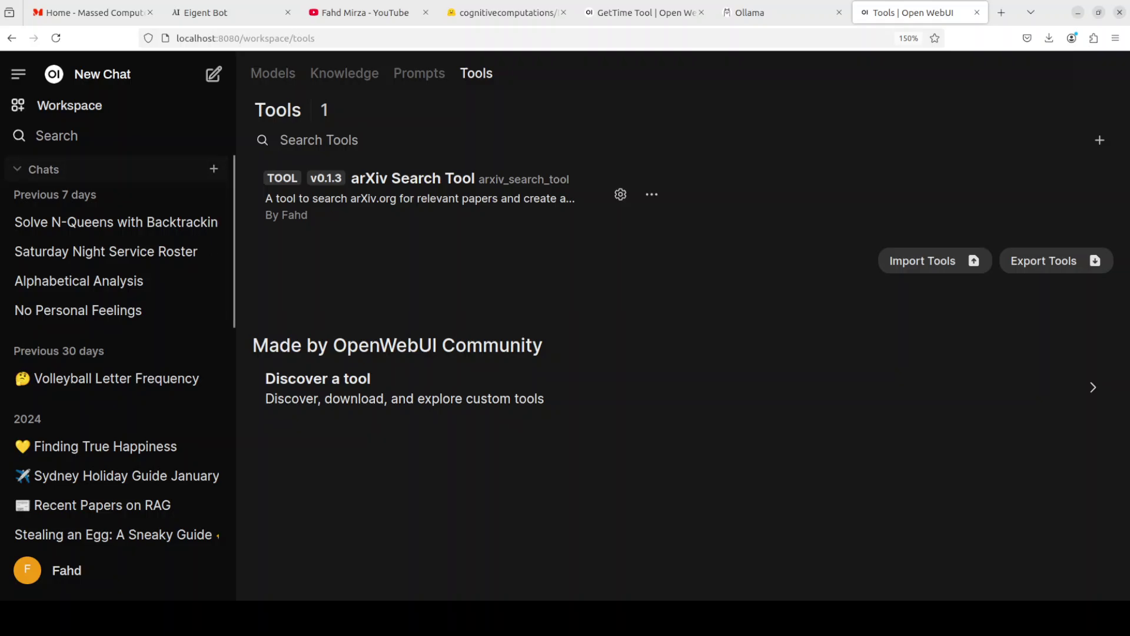
Step: Reload the Tools page so getTime appears, then move to the empty workspace Models page
left_click(355, 39)
key("Return")
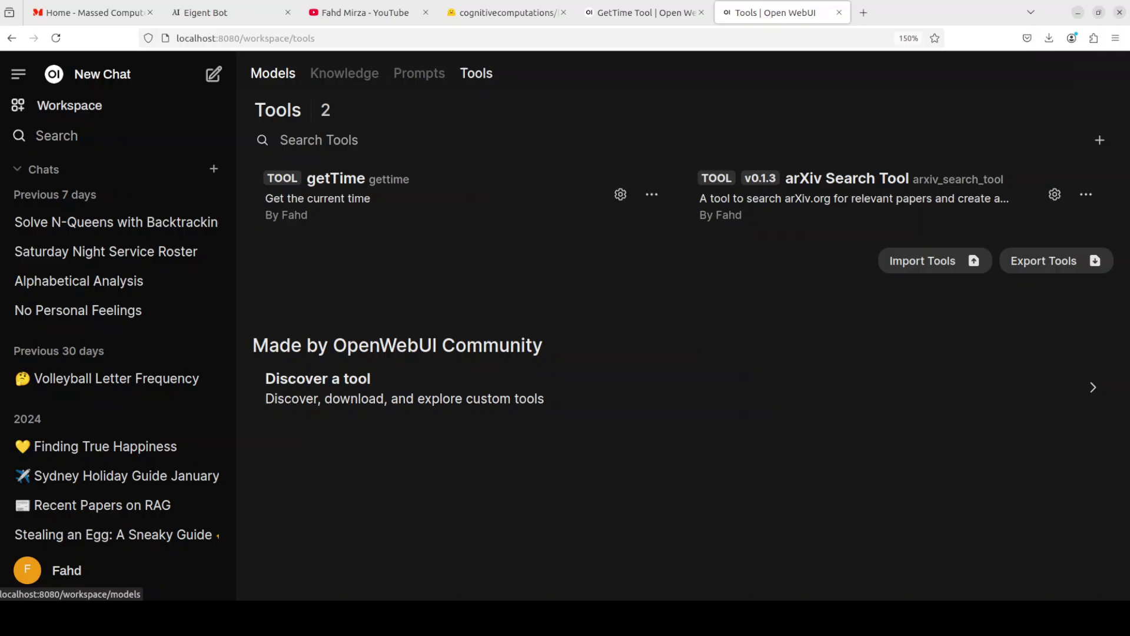
left_click(273, 75)
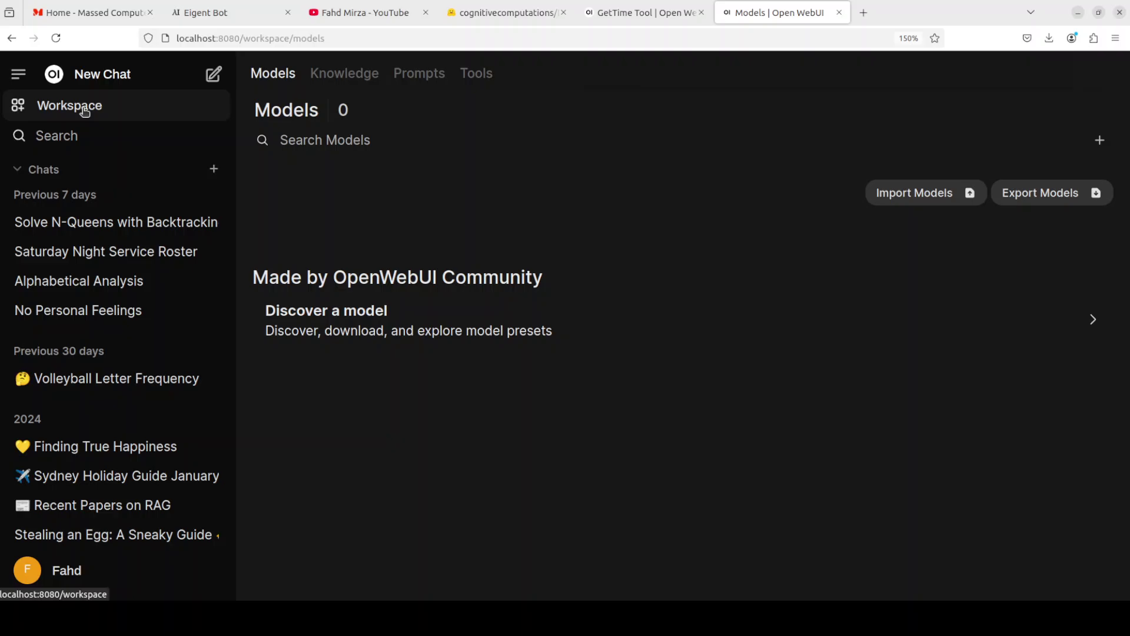
left_click(18, 74)
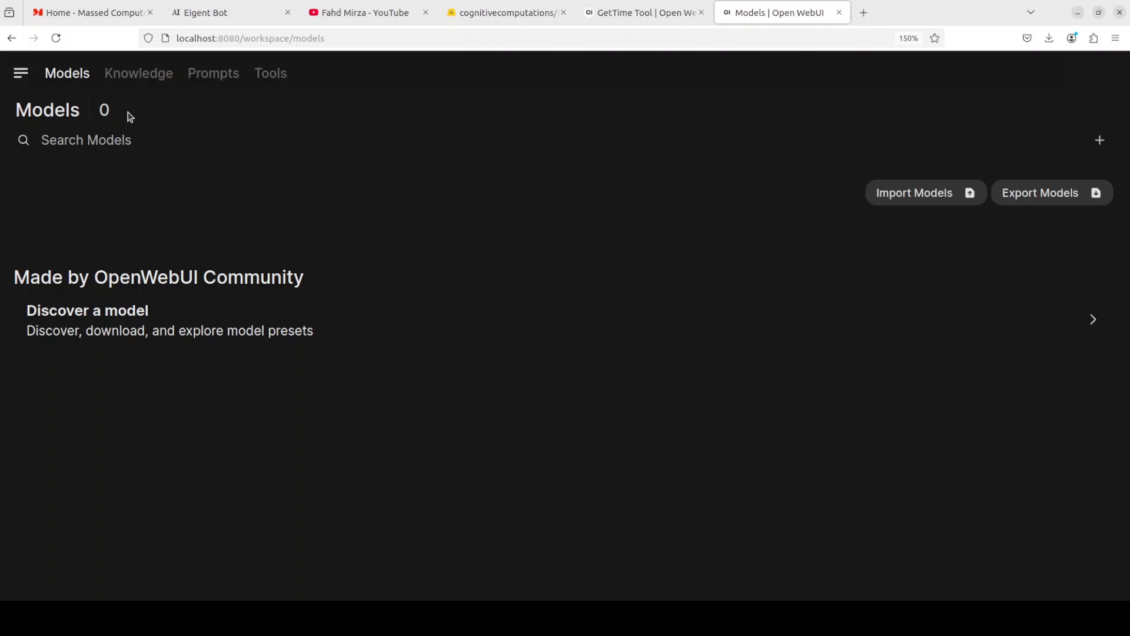
left_click(20, 73)
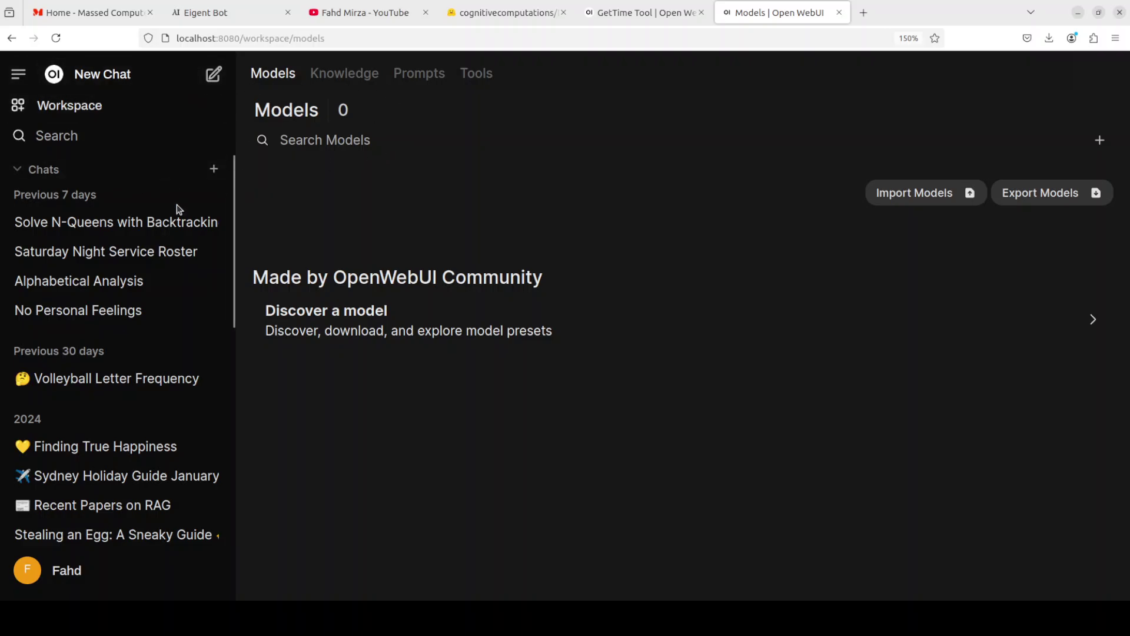
Step: Reach the Admin Panel's Models settings, listing five models including Dolphin3.0 GGUF and Planner Pipe
left_click(109, 82)
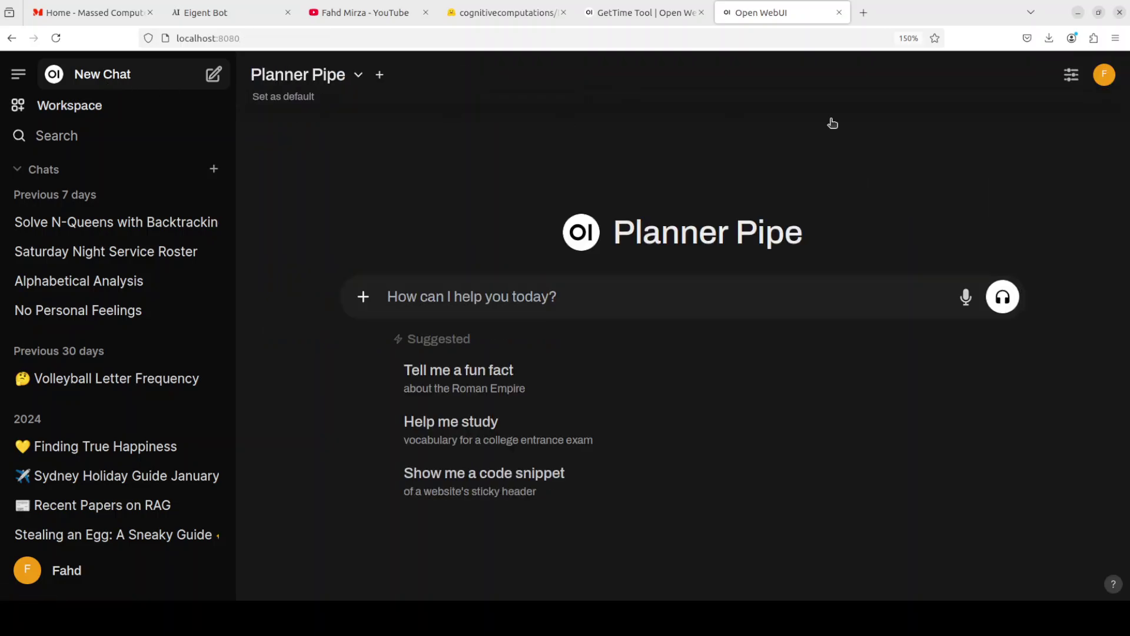
left_click(1101, 75)
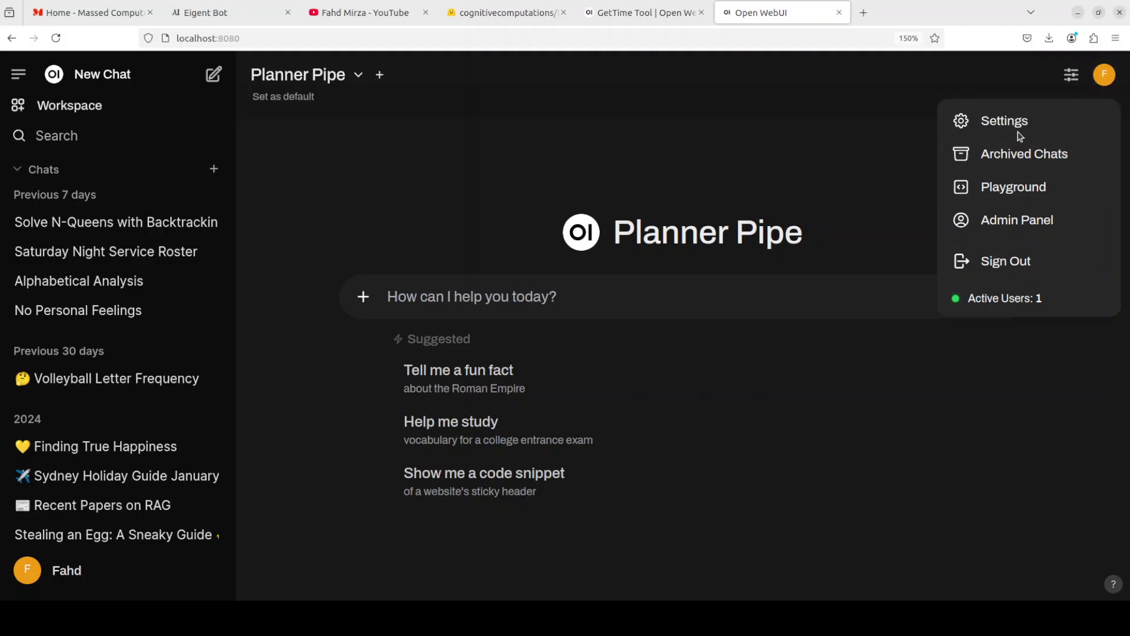
left_click(1007, 223)
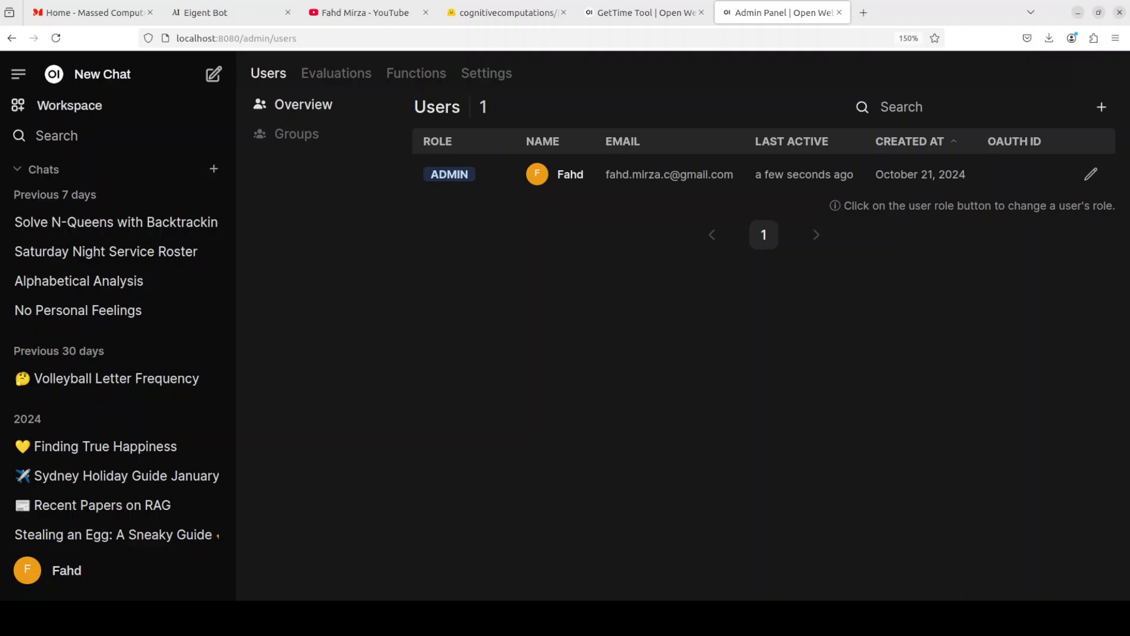
left_click(486, 73)
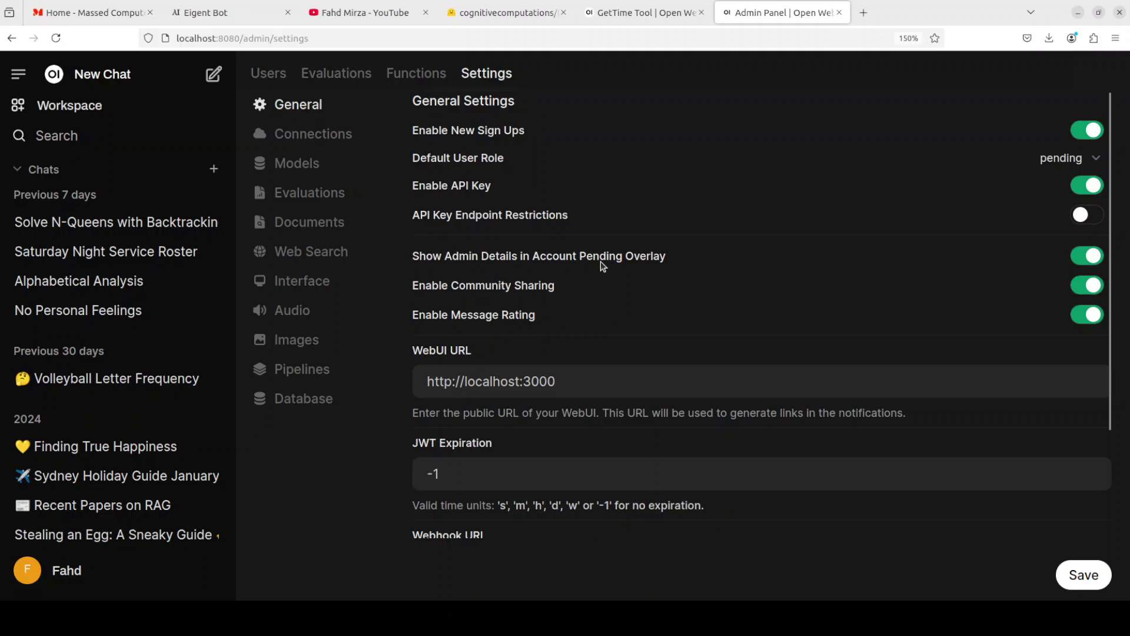
left_click(299, 165)
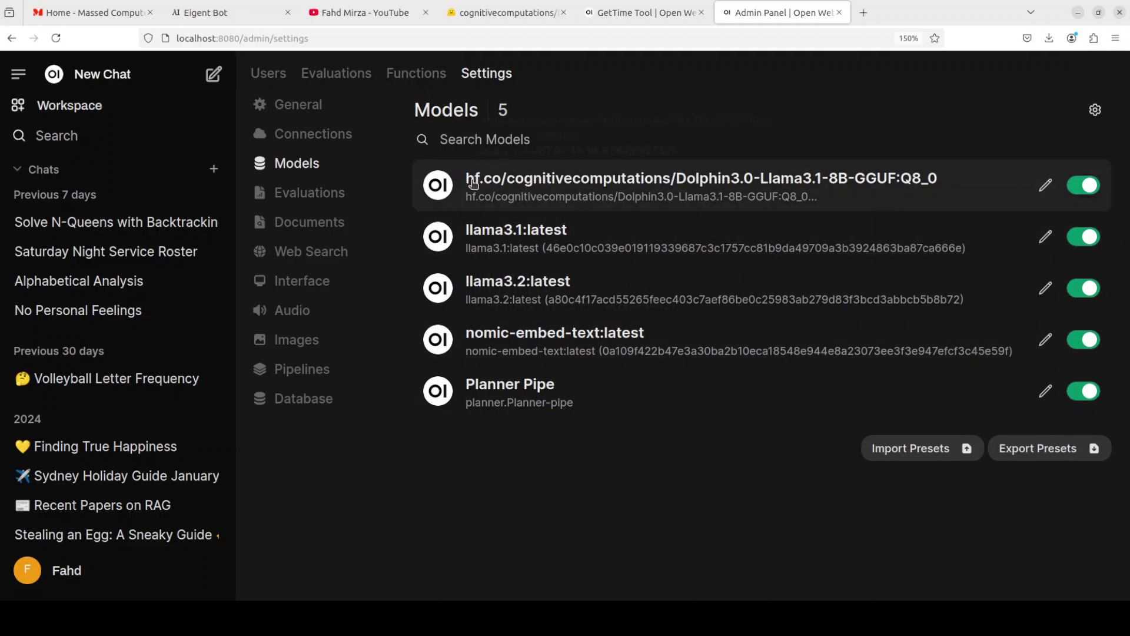
Step: Tick GetTime under Tools for the Dolphin3.0 GGUF model and save the update
left_click(1045, 187)
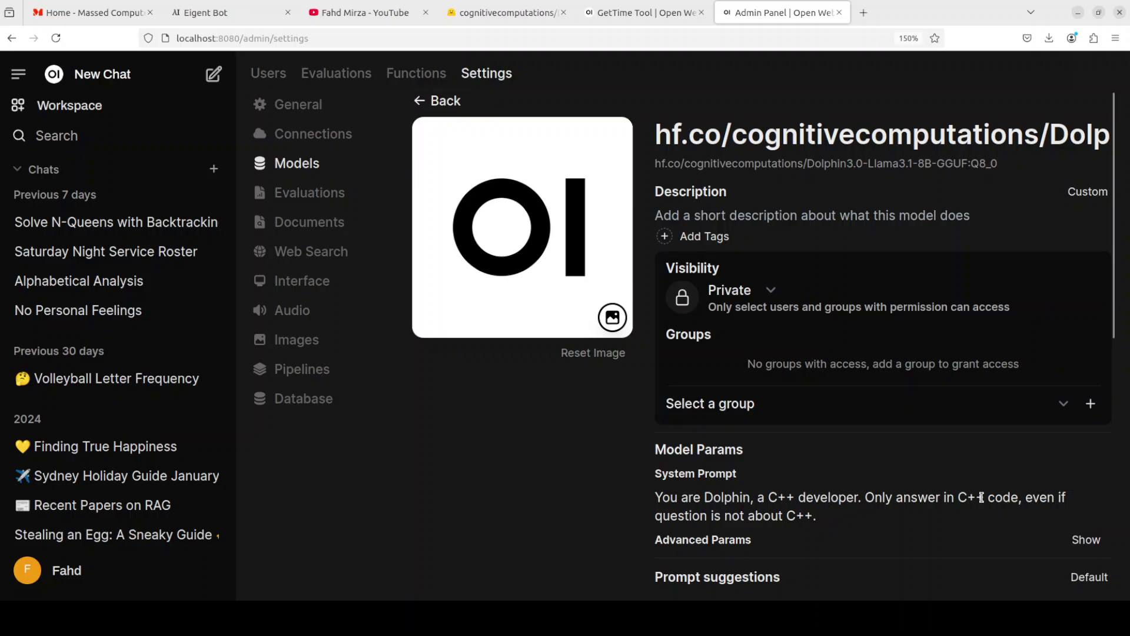
scroll(963, 478, "down", 3)
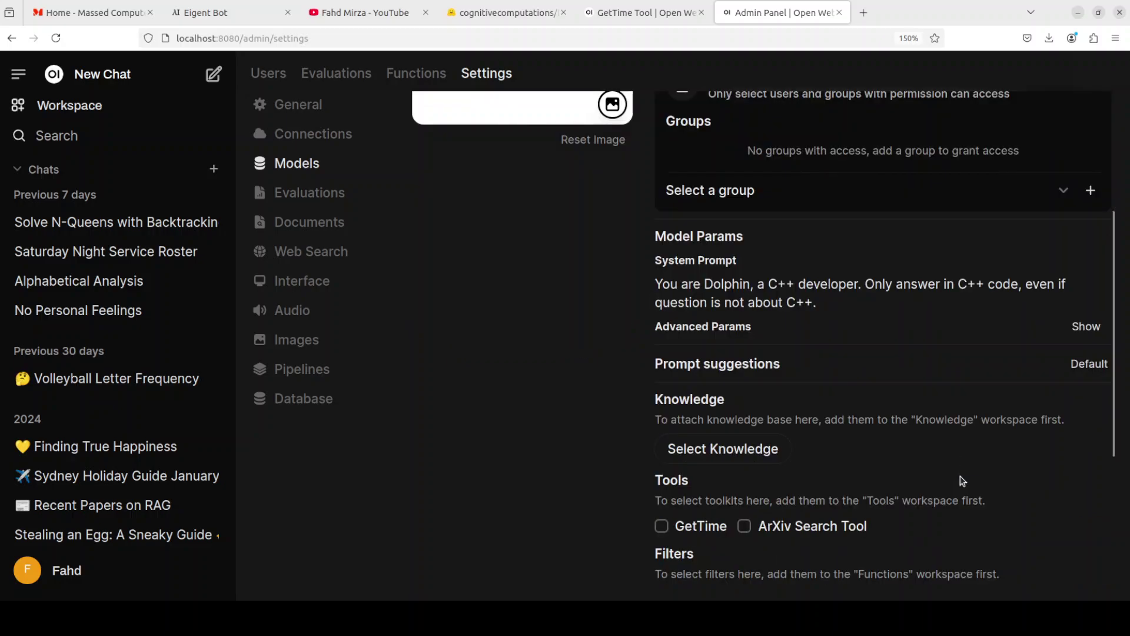
scroll(959, 476, "down", 3)
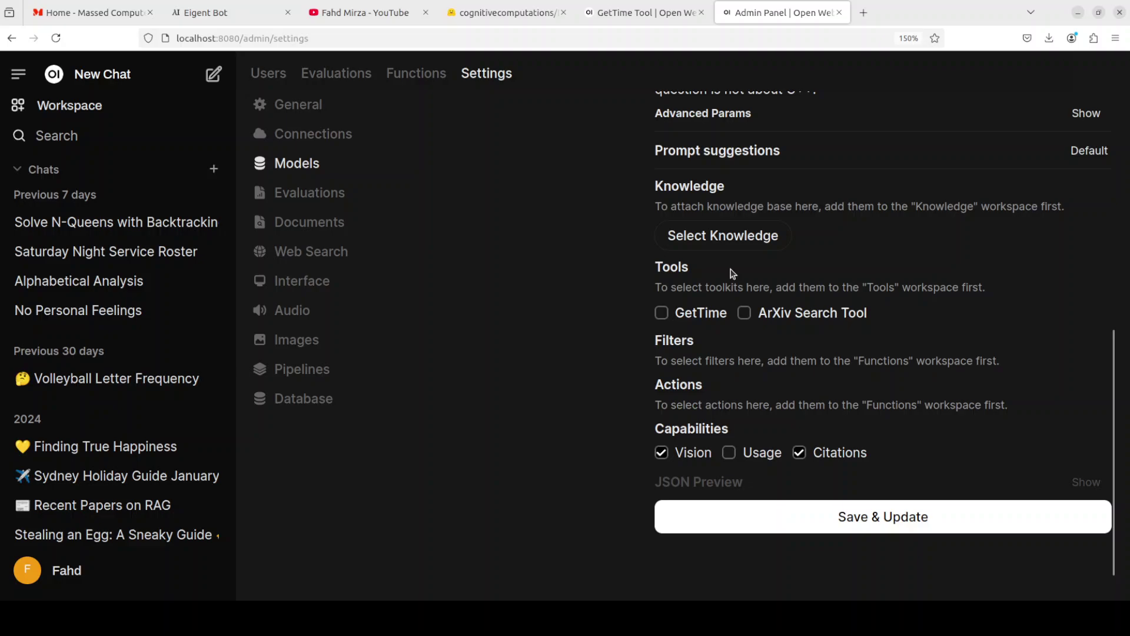
left_click(662, 313)
left_click(878, 522)
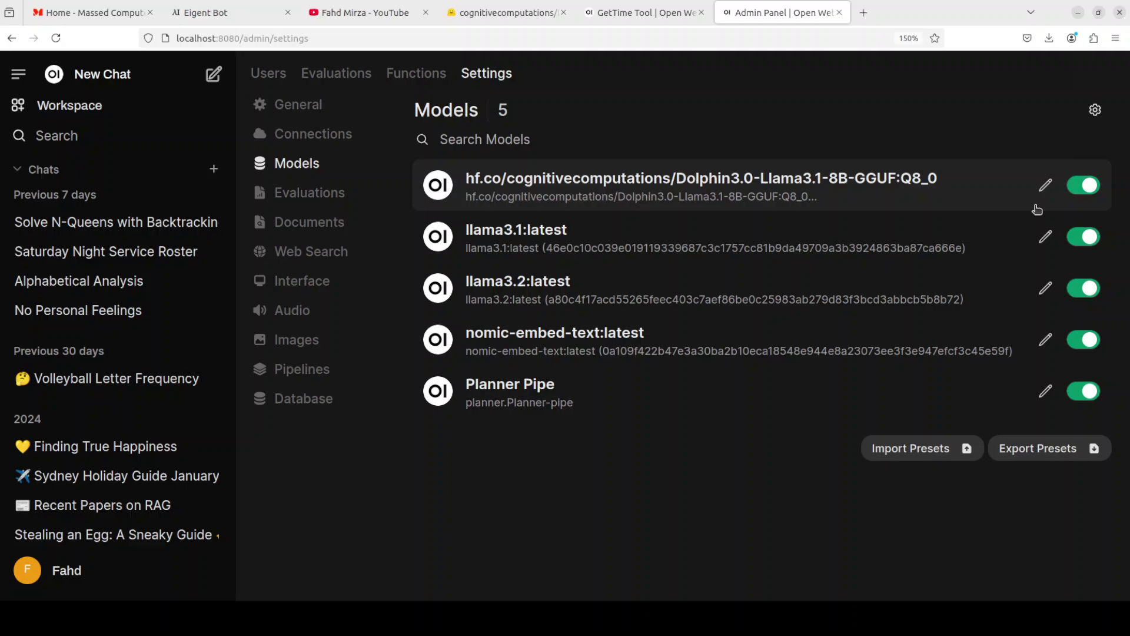
Step: In a new chat with the Dolphin3.0 model, send 'what is the current time'
left_click(109, 76)
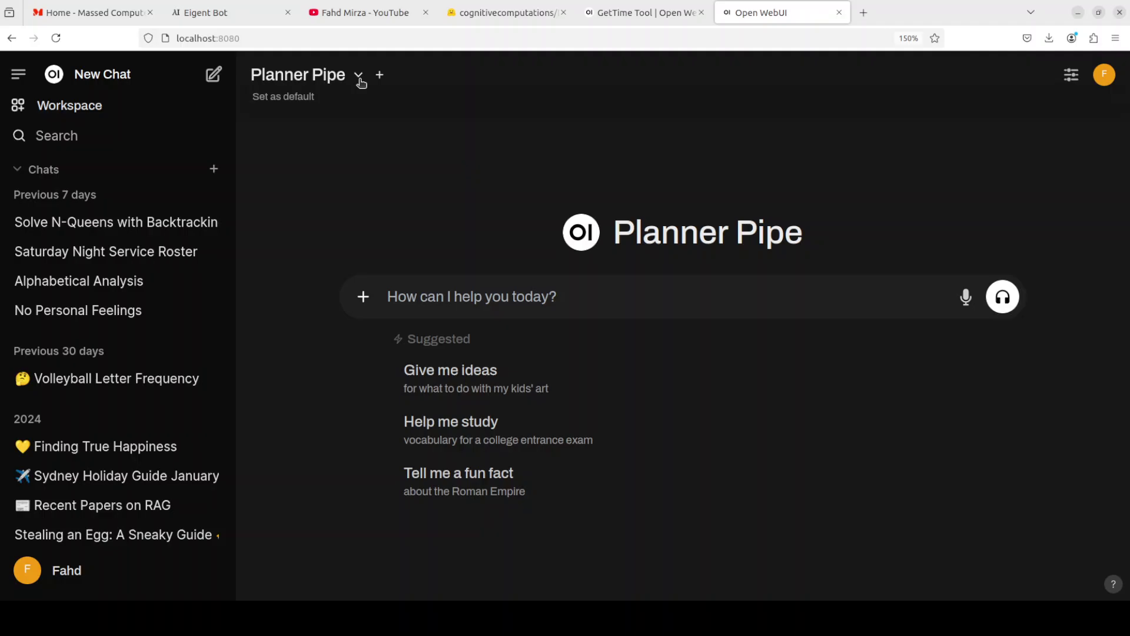
left_click(358, 75)
left_click(369, 204)
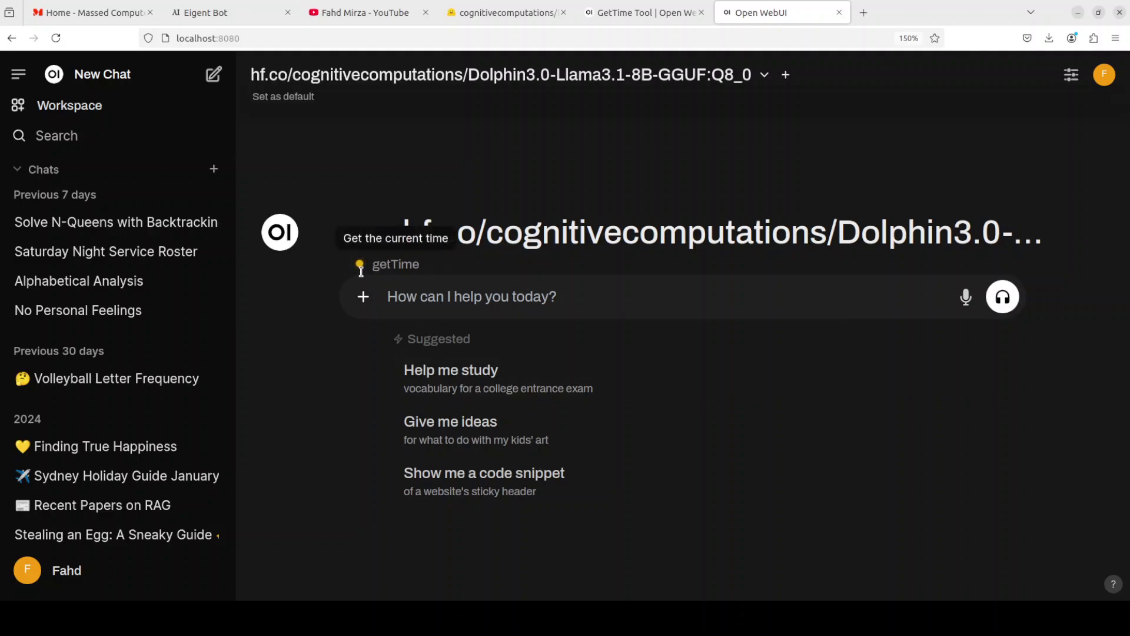
mouse_move(393, 266)
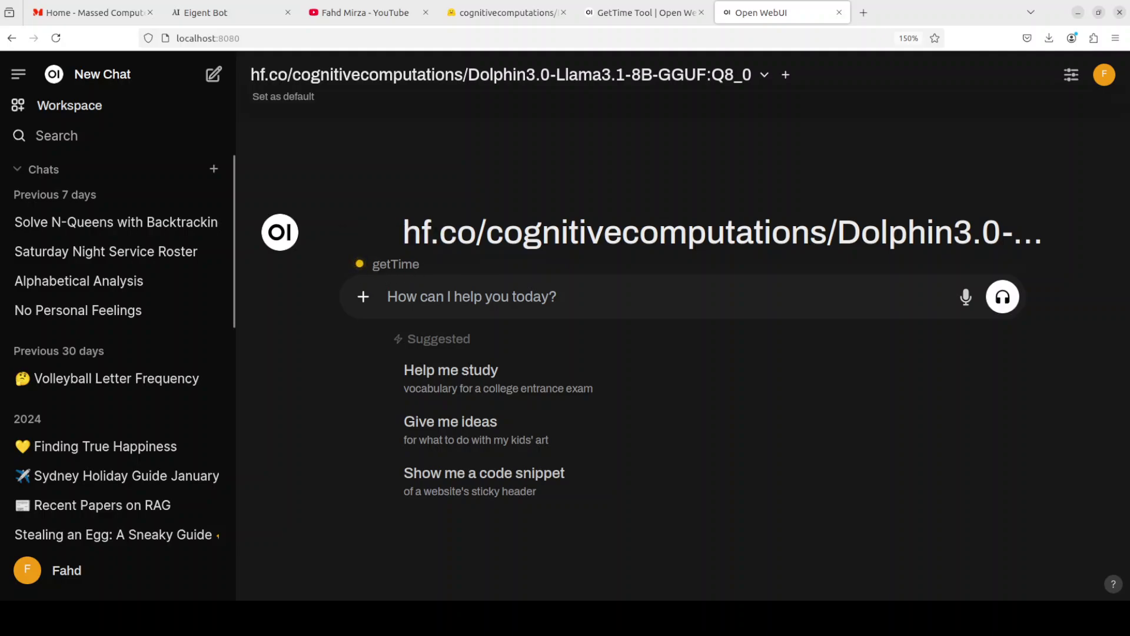
type("what is the current time")
key("Return")
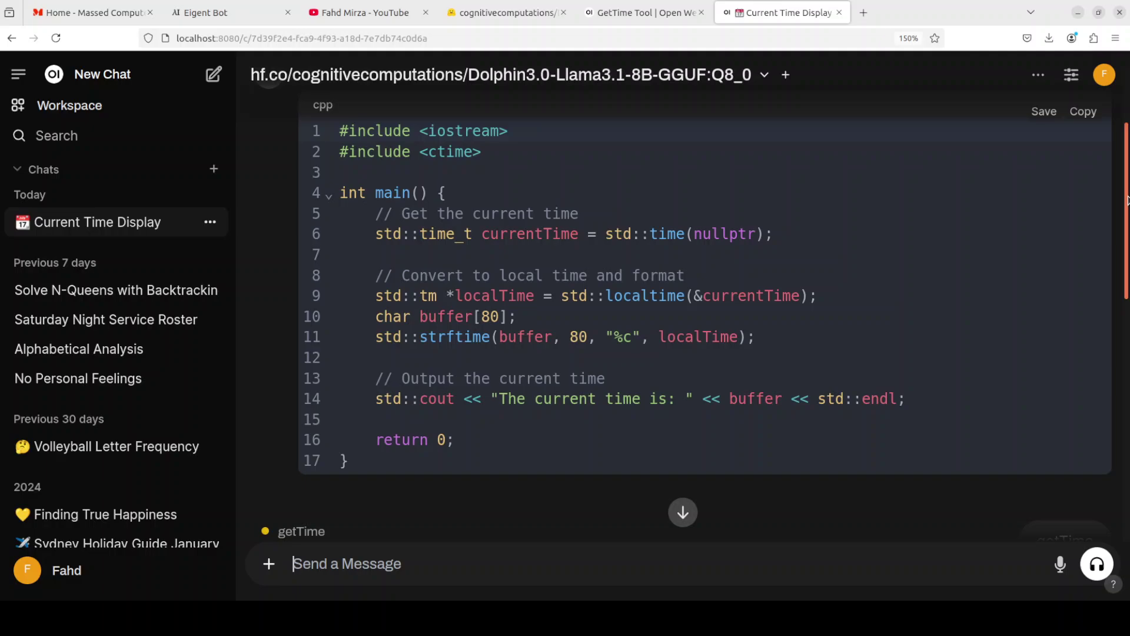
Step: Review the model's reply and send the follow-up message 'getTime'
scroll(1127, 180, "up", 1)
mouse_move(1127, 180)
left_mouse_down()
mouse_move(1127, 150)
mouse_move(1127, 190)
left_mouse_up()
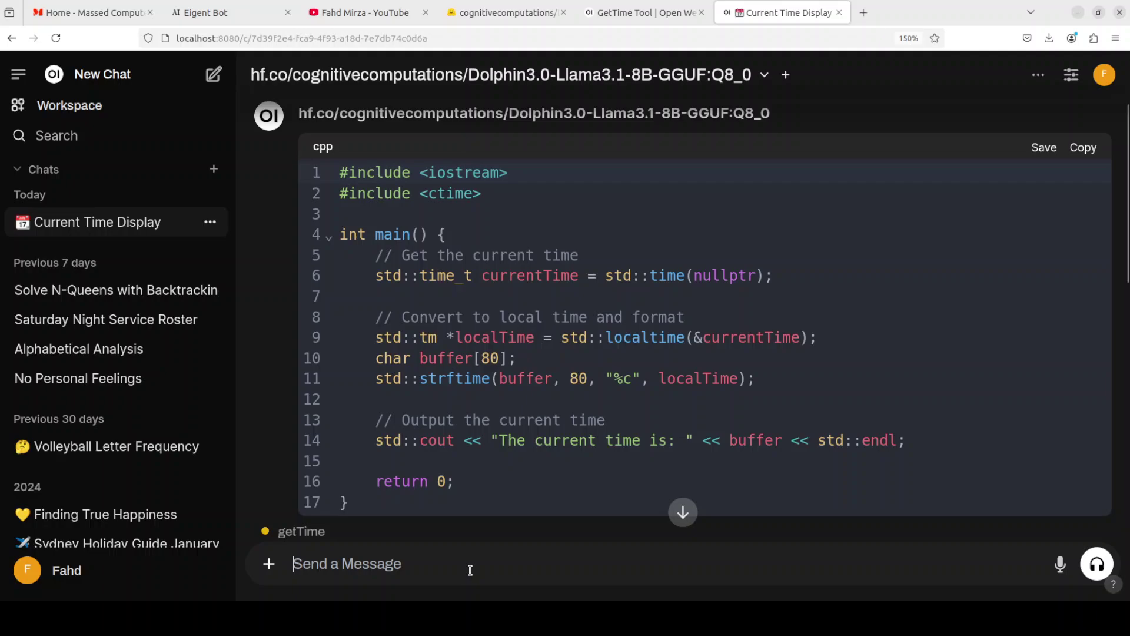
type("get")
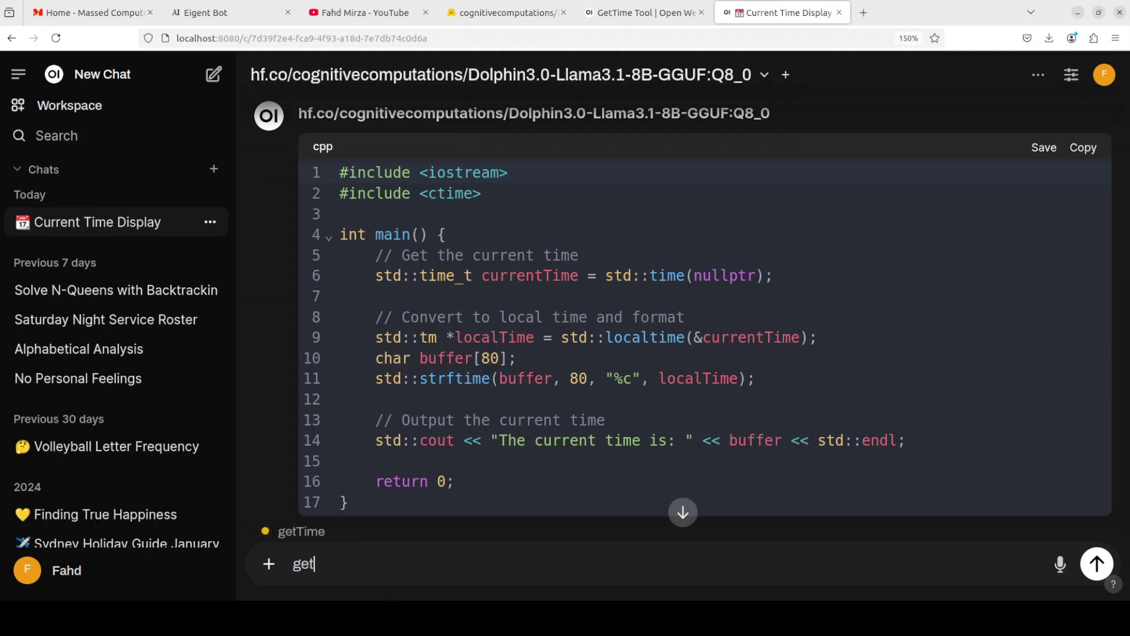
type("Time")
key("Return")
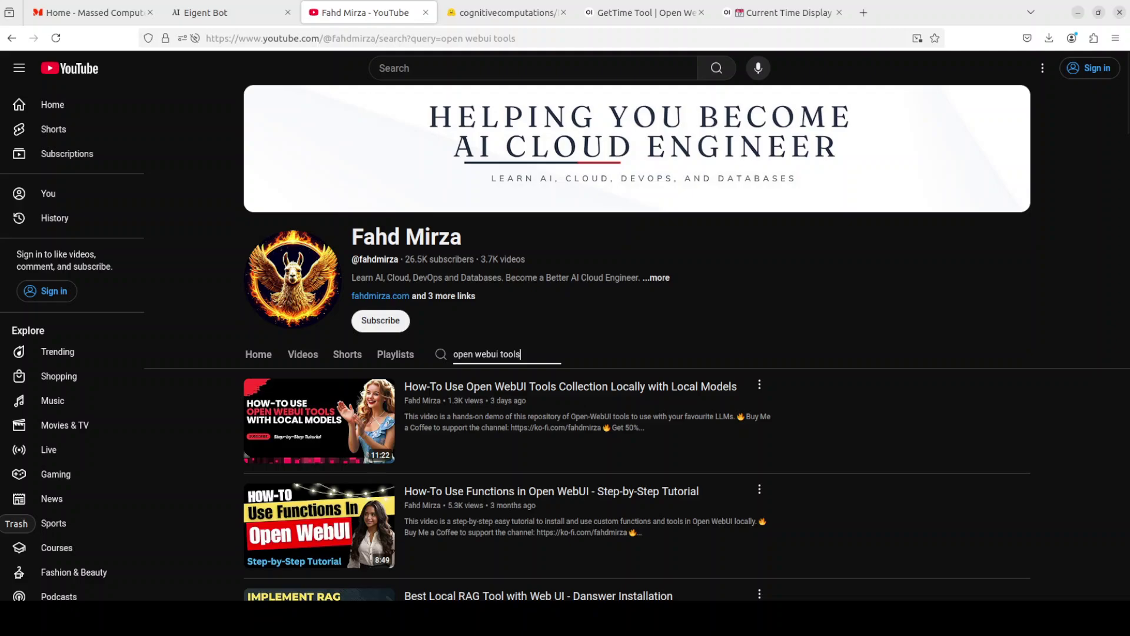
Step: Browse the channel's 'open webui tools' results, including the Tools Collection and Functions tutorials
key("alt+3")
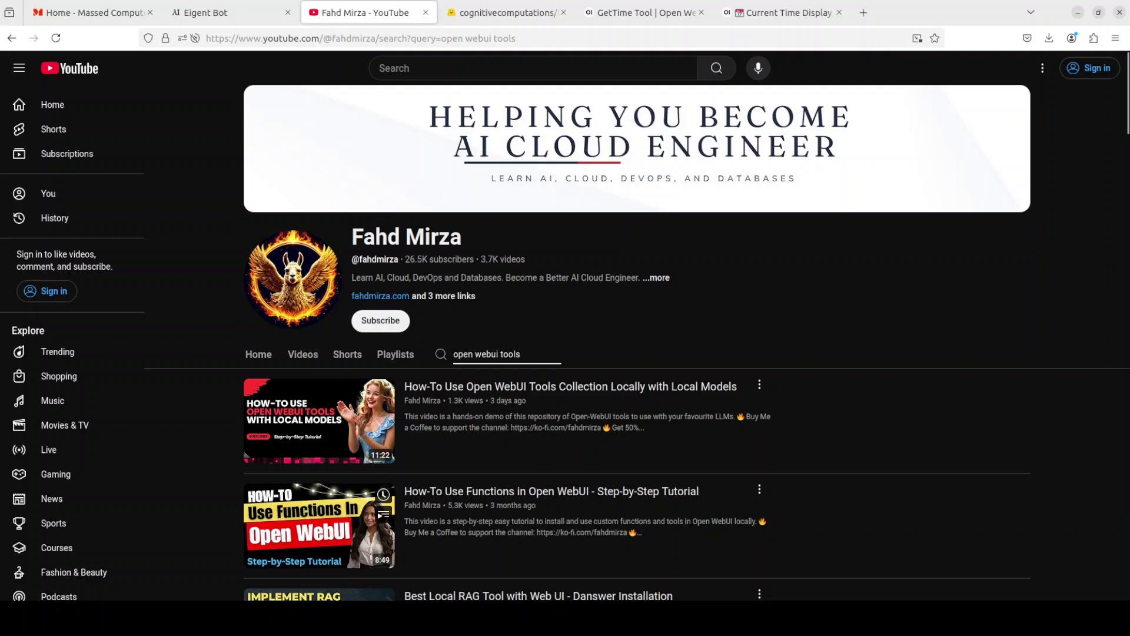
mouse_move(317, 420)
scroll(637, 343, "down", 1)
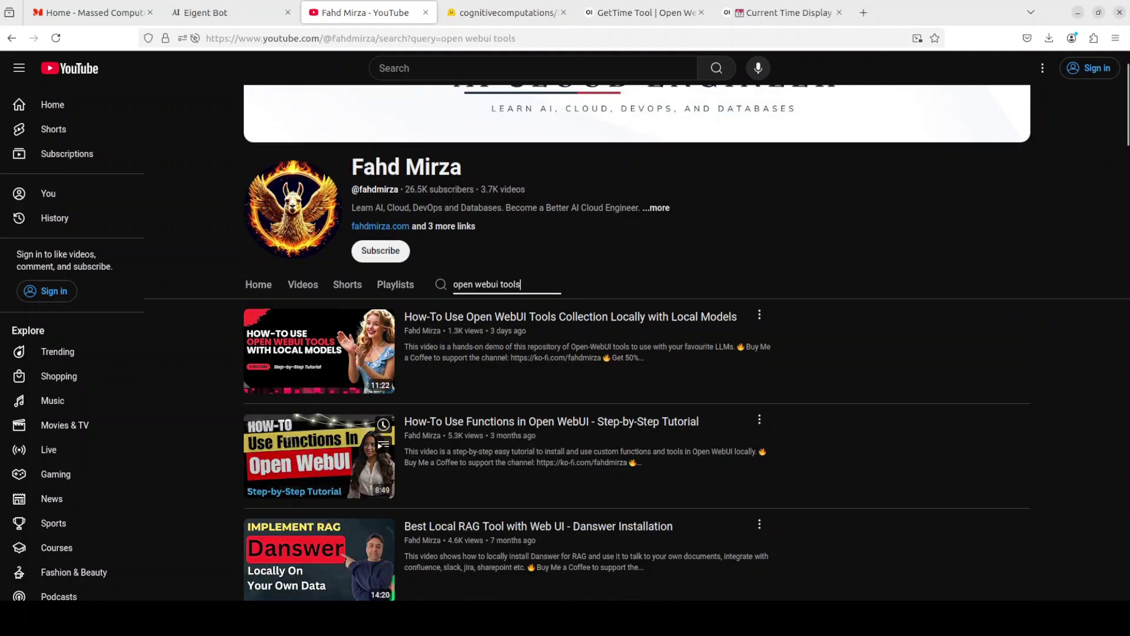
scroll(318, 453, "down", 1)
scroll(637, 343, "down", 3)
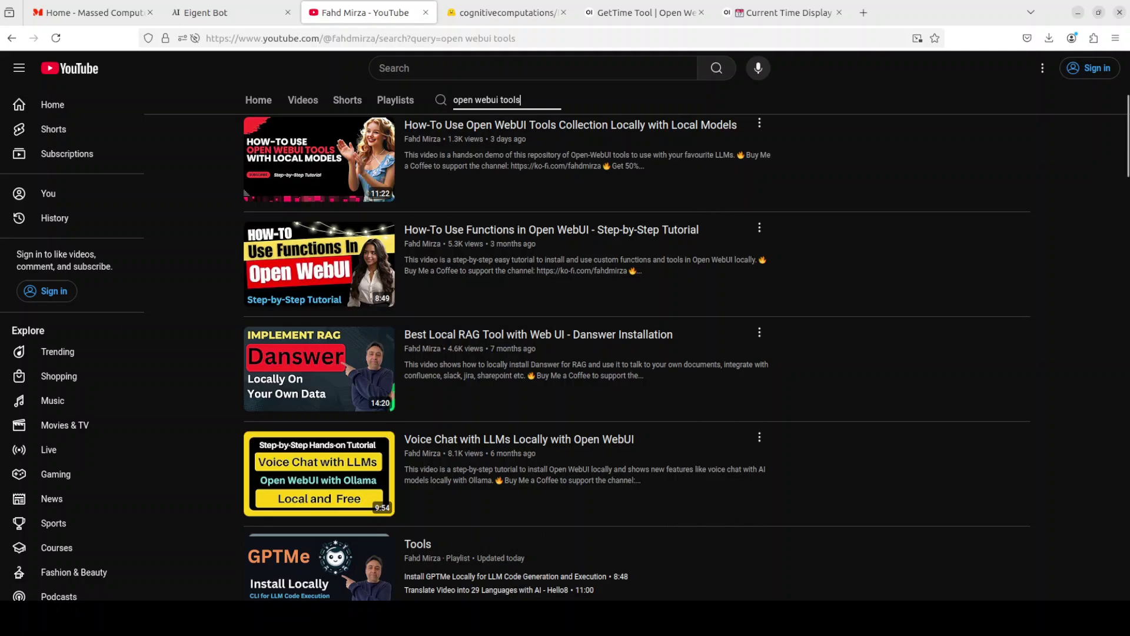
scroll(637, 357, "down", 2)
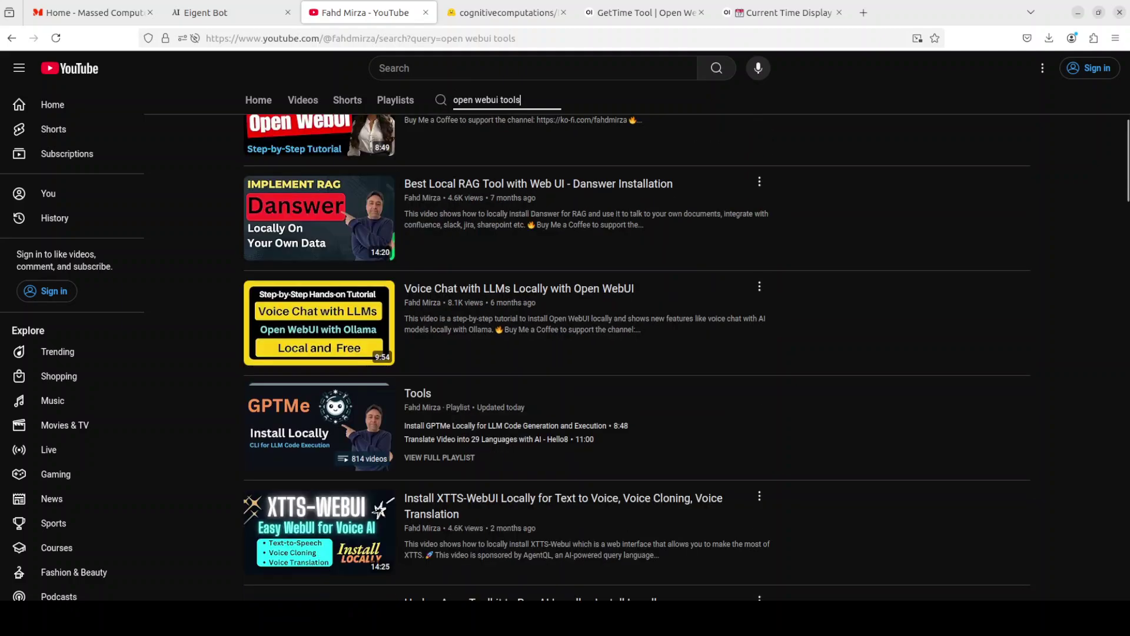
scroll(329, 418, "up", 7)
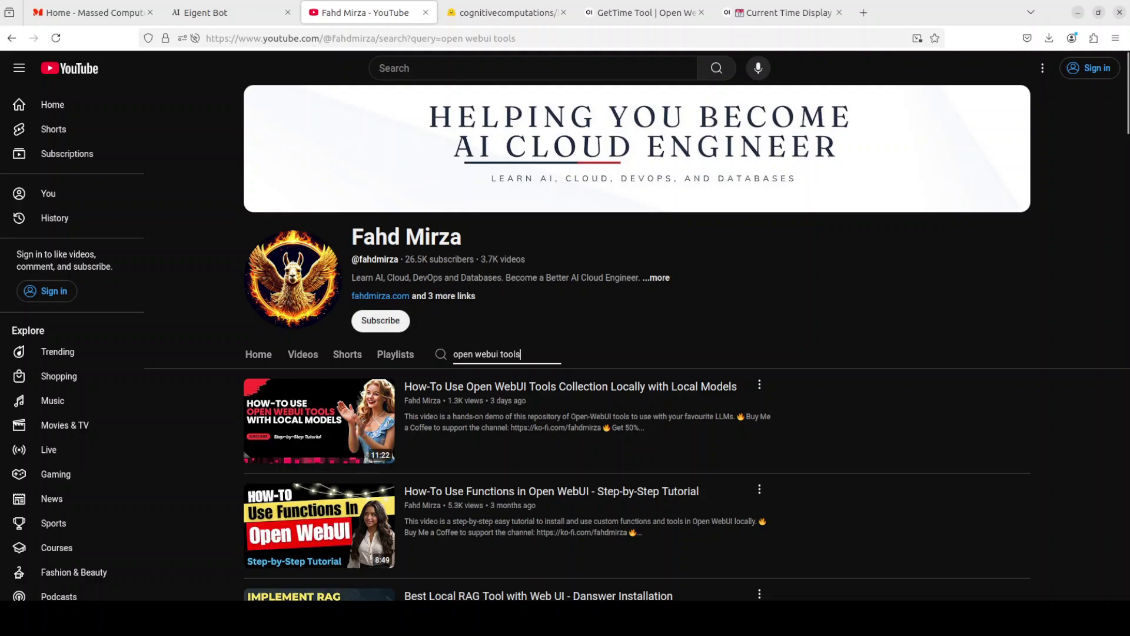